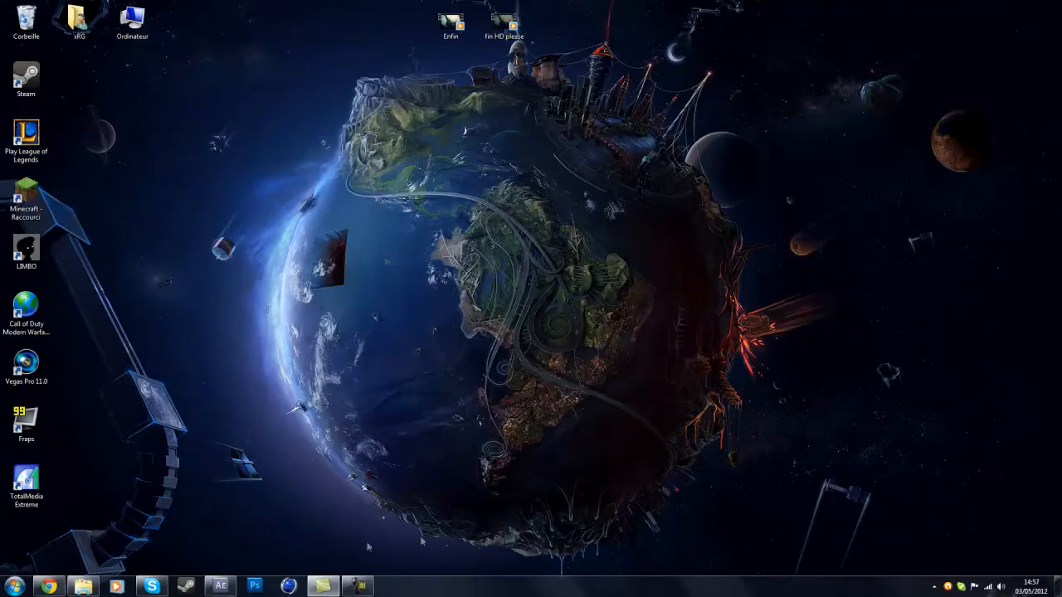
Switch to After Effects and add the Scrapyard.mp4 and Map Cinematic.mp4 clips to the Map Cinematic composition timeline
{"action": "left_click", "coordinate": [220, 586]}
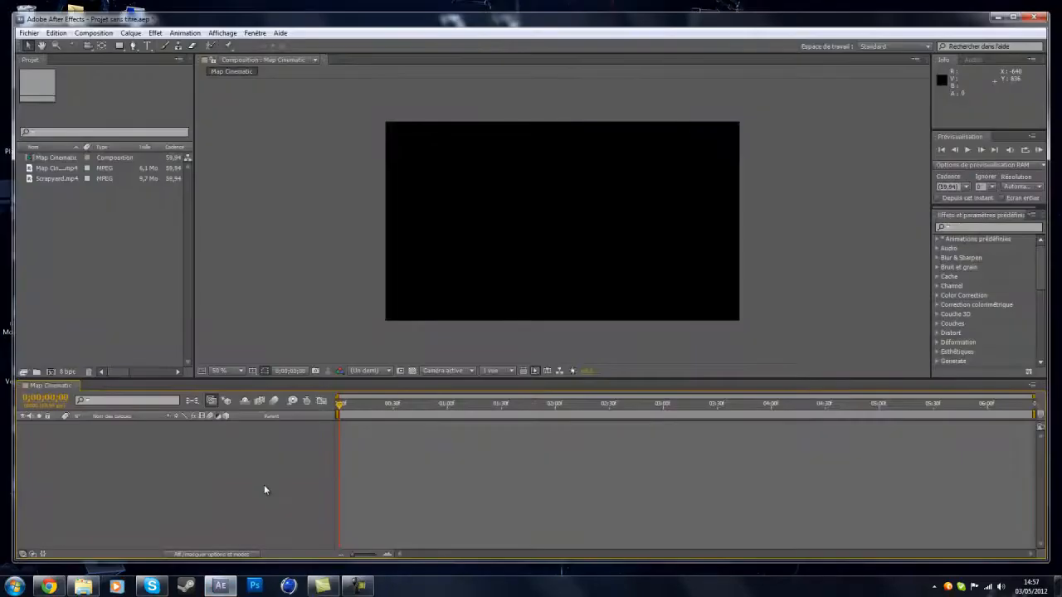
{"action": "left_click", "coordinate": [58, 178]}
{"action": "left_click", "coordinate": [58, 168], "text": "shift"}
{"action": "left_click_drag", "start_coordinate": [58, 168], "coordinate": [186, 448]}
Trim both clips to a duration of 2;39 and shift the Scrapyard clip to start at about 2;30
{"action": "left_click", "coordinate": [158, 471]}
{"action": "left_click_drag", "start_coordinate": [1031, 435], "coordinate": [624, 435]}
{"action": "left_click_drag", "start_coordinate": [711, 426], "coordinate": [879, 435]}
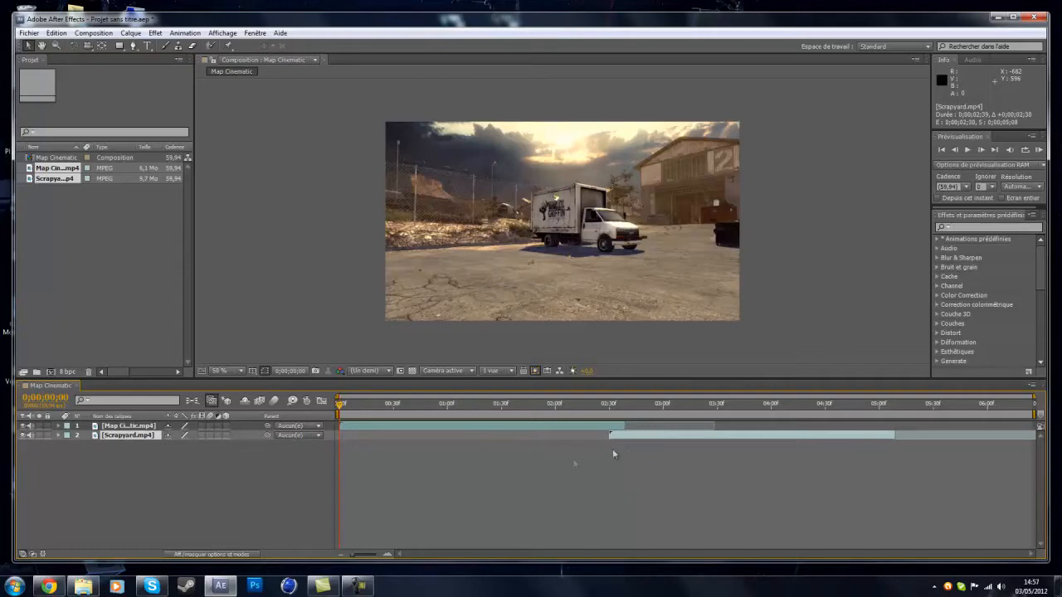
Move the Scrapyard clip earlier in small amounts to start at about 2;17, overlapping the end of the Map Cinematic clip
{"action": "left_click", "coordinate": [386, 554]}
{"action": "left_click", "coordinate": [387, 555]}
{"action": "left_click", "coordinate": [386, 554]}
{"action": "left_click_drag", "start_coordinate": [432, 554], "coordinate": [658, 527]}
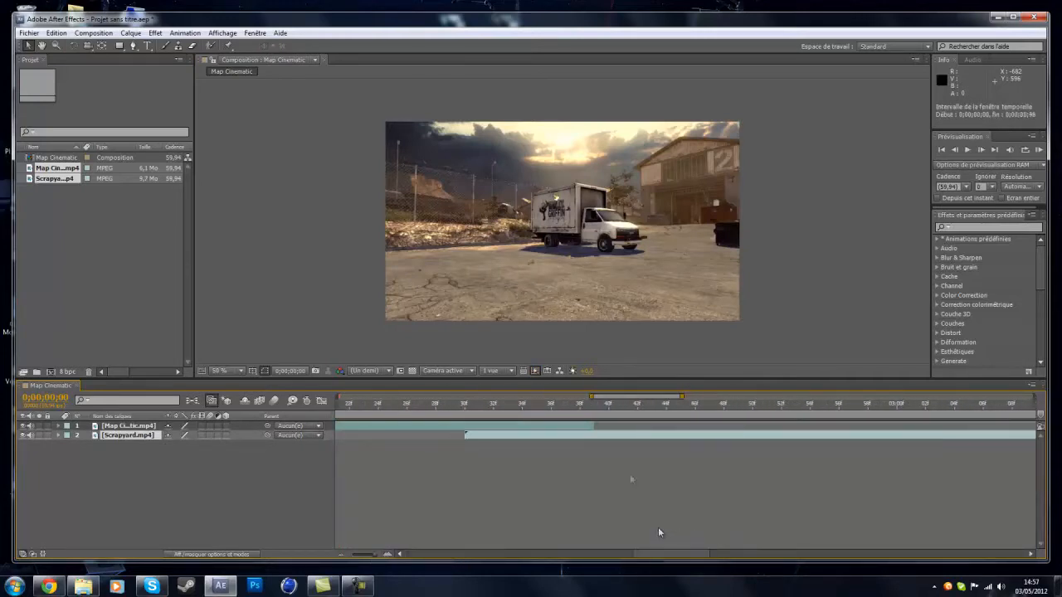
{"action": "left_click_drag", "start_coordinate": [614, 436], "coordinate": [603, 438]}
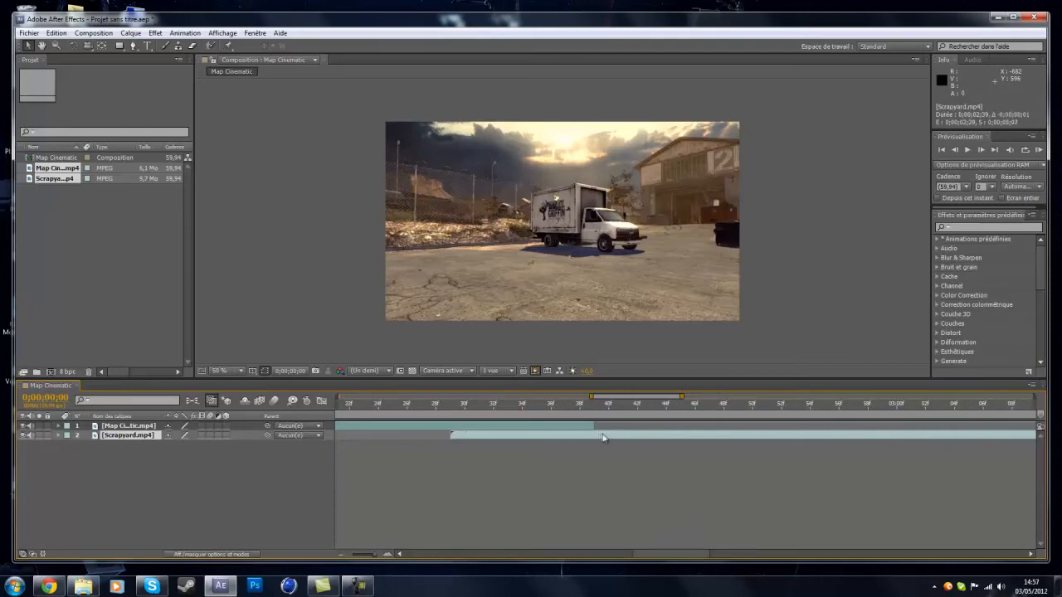
{"action": "left_click", "coordinate": [342, 554]}
{"action": "left_click", "coordinate": [343, 555]}
{"action": "left_click", "coordinate": [343, 554]}
{"action": "left_click_drag", "start_coordinate": [661, 441], "coordinate": [650, 443]}
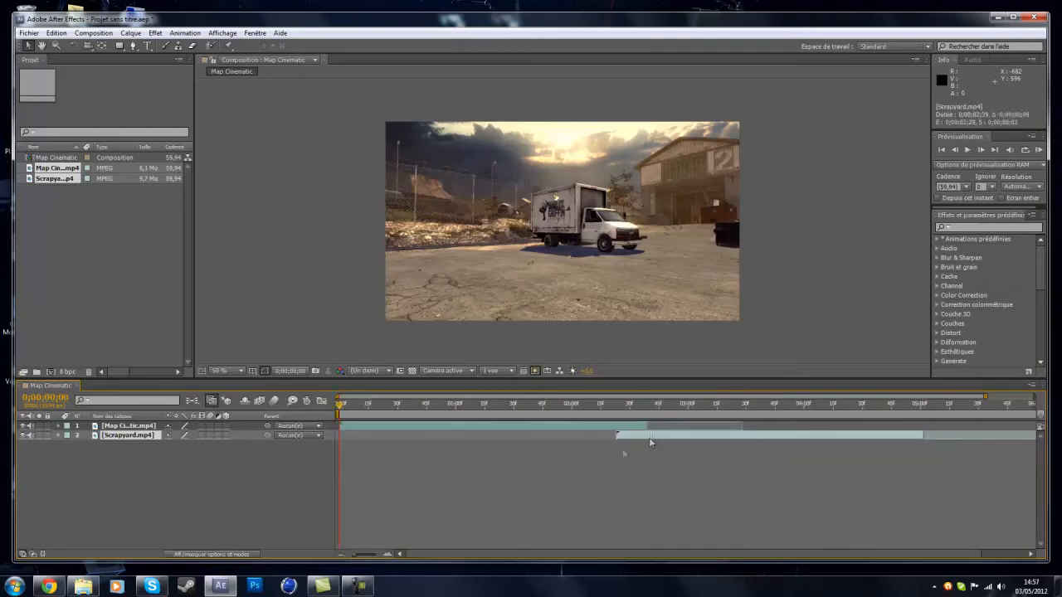
{"action": "left_click", "coordinate": [342, 555]}
{"action": "left_click_drag", "start_coordinate": [614, 442], "coordinate": [604, 443]}
Apply the Volet linéaire transition effect to the Map Cinematic.mp4 layer
{"action": "left_click", "coordinate": [121, 426]}
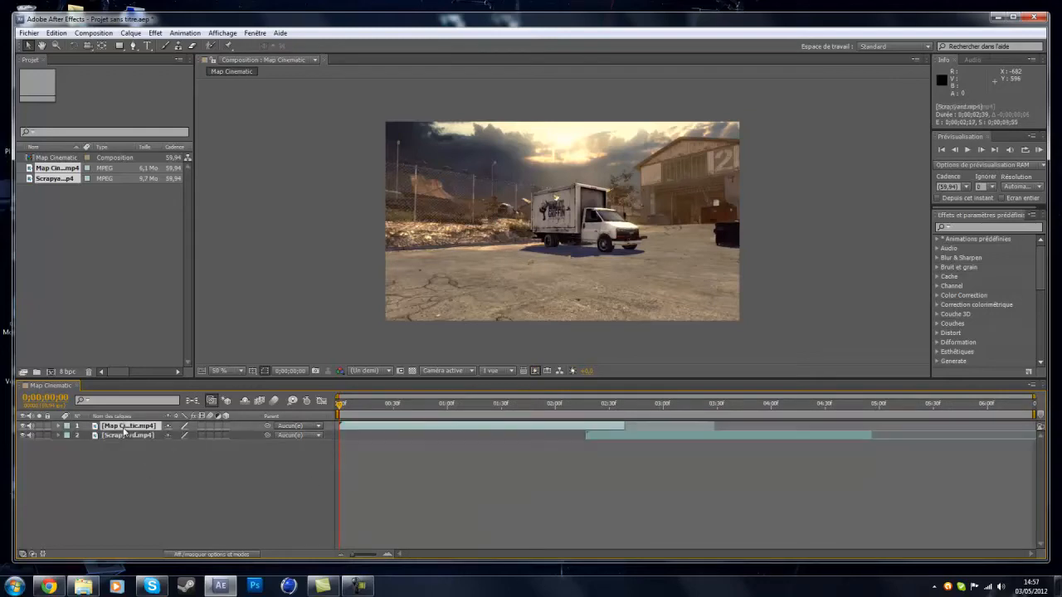
{"action": "left_click", "coordinate": [155, 33]}
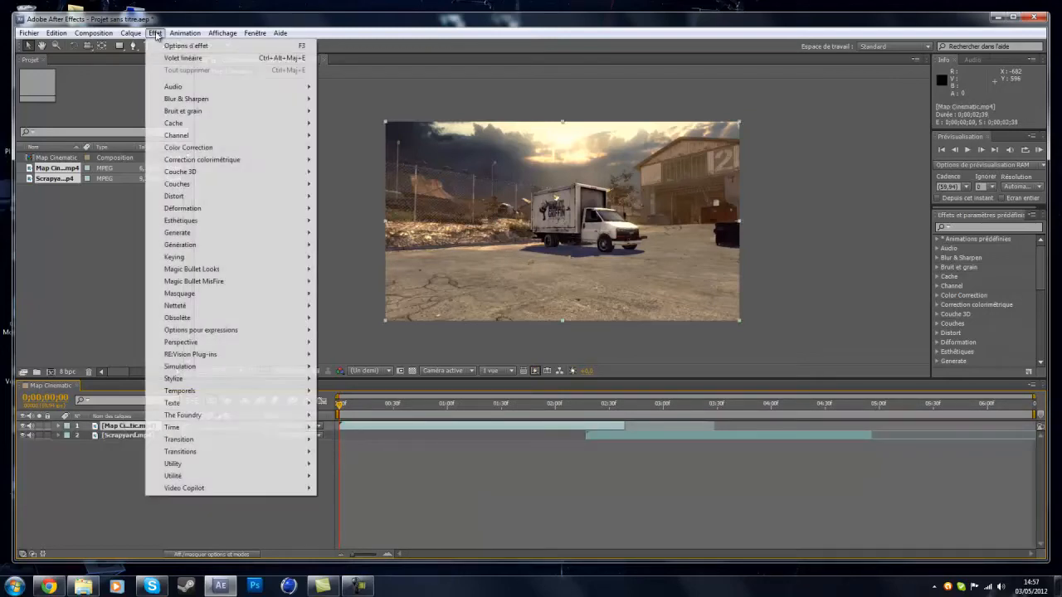
{"action": "mouse_move", "coordinate": [199, 458]}
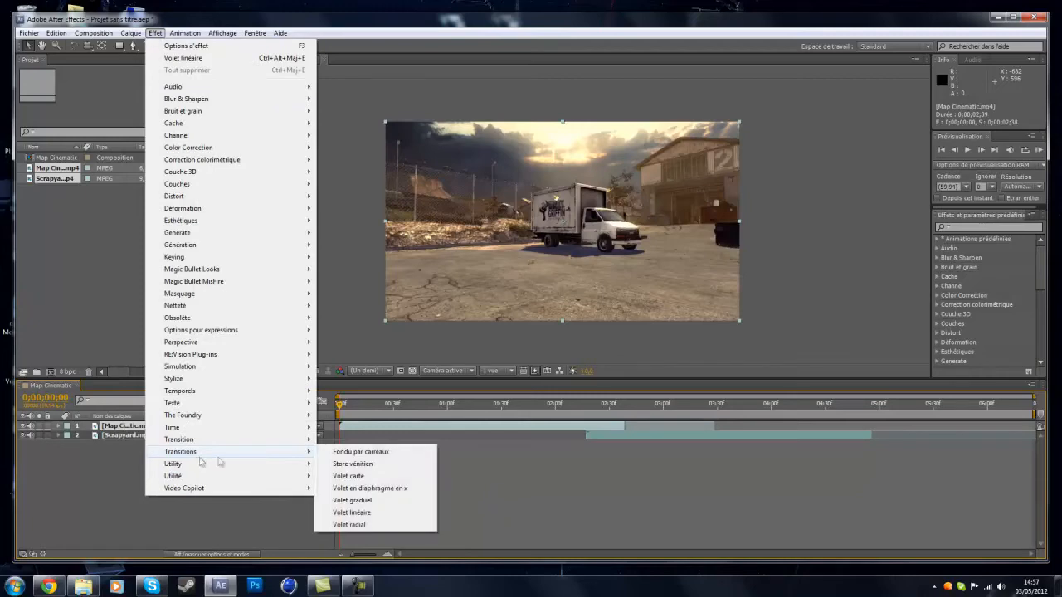
{"action": "left_click", "coordinate": [370, 515]}
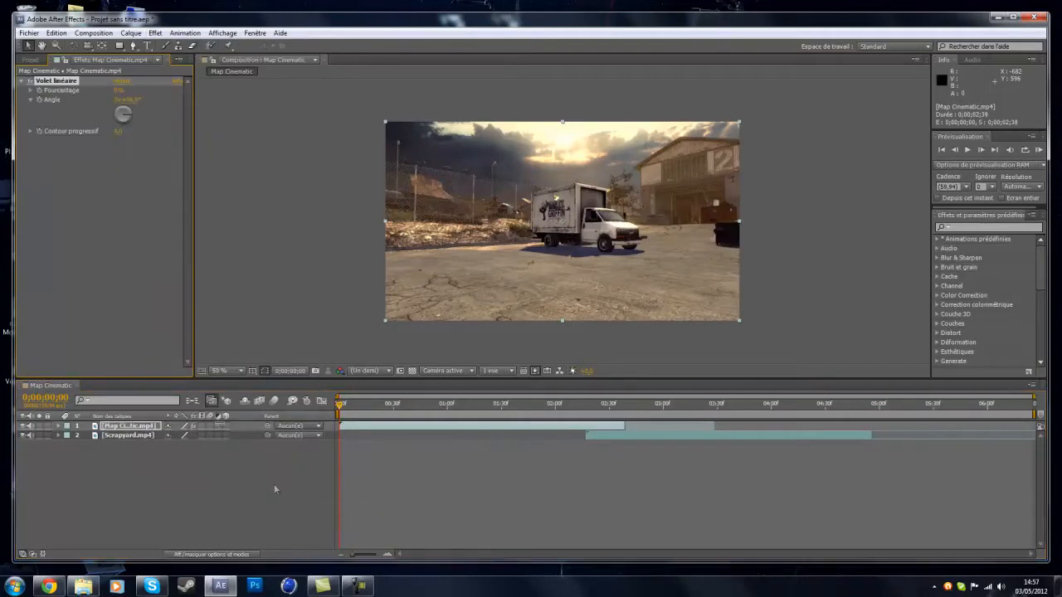
Start the Scrapyard clip at 2;23 and set a 0% Pourcentage keyframe there on the Map Cinematic layer's Volet linéaire
{"action": "left_click_drag", "start_coordinate": [340, 405], "coordinate": [599, 409]}
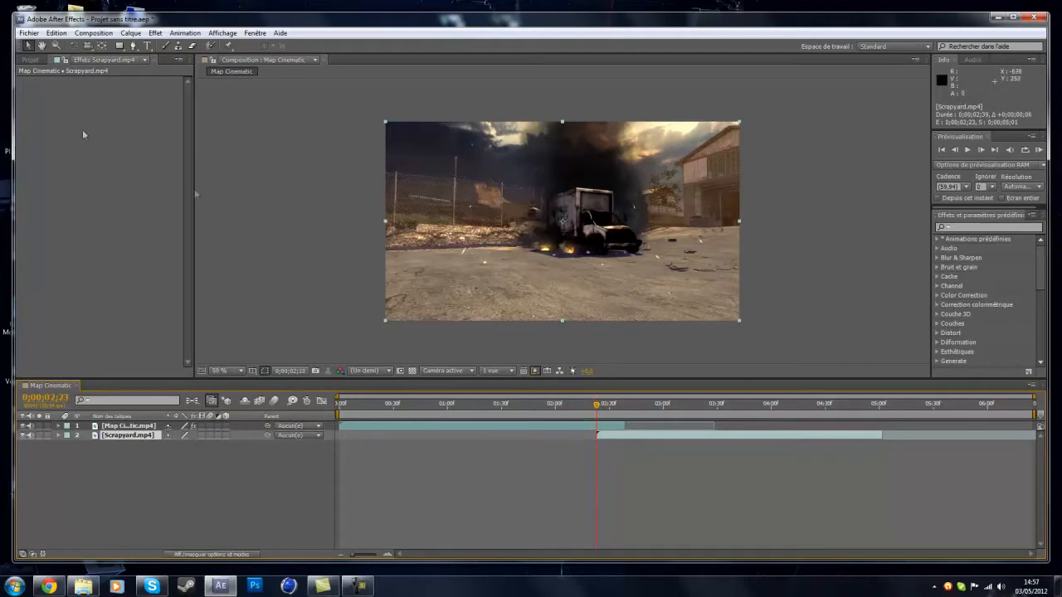
{"action": "left_click", "coordinate": [141, 425]}
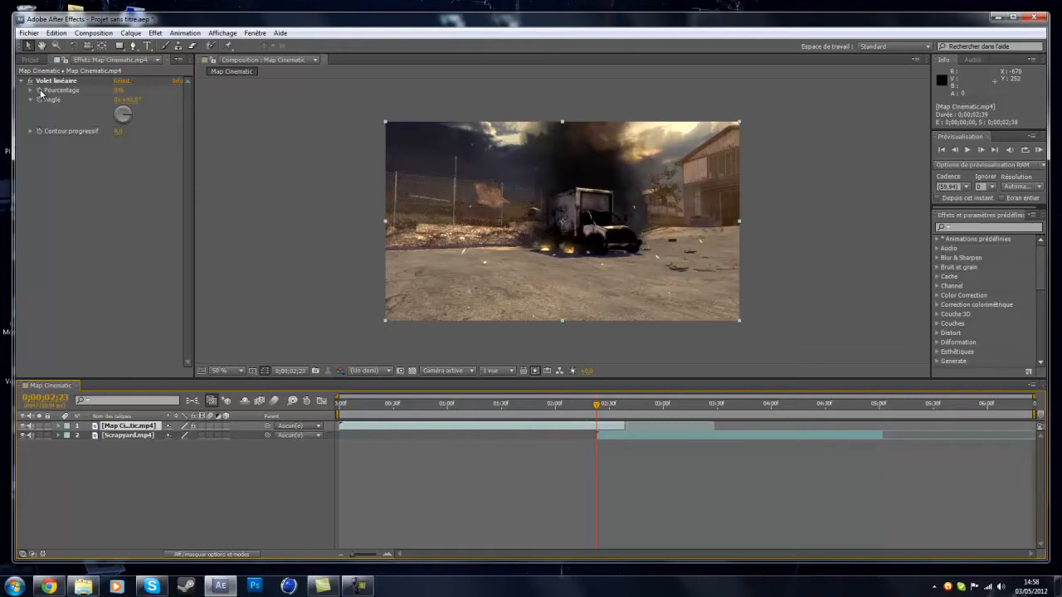
{"action": "left_click", "coordinate": [41, 95]}
Raise Pourcentage at 2;38 until the Map Cinematic clip is fully wiped, check the wipe midway, and return to 2;23
{"action": "left_click_drag", "start_coordinate": [592, 408], "coordinate": [627, 407]}
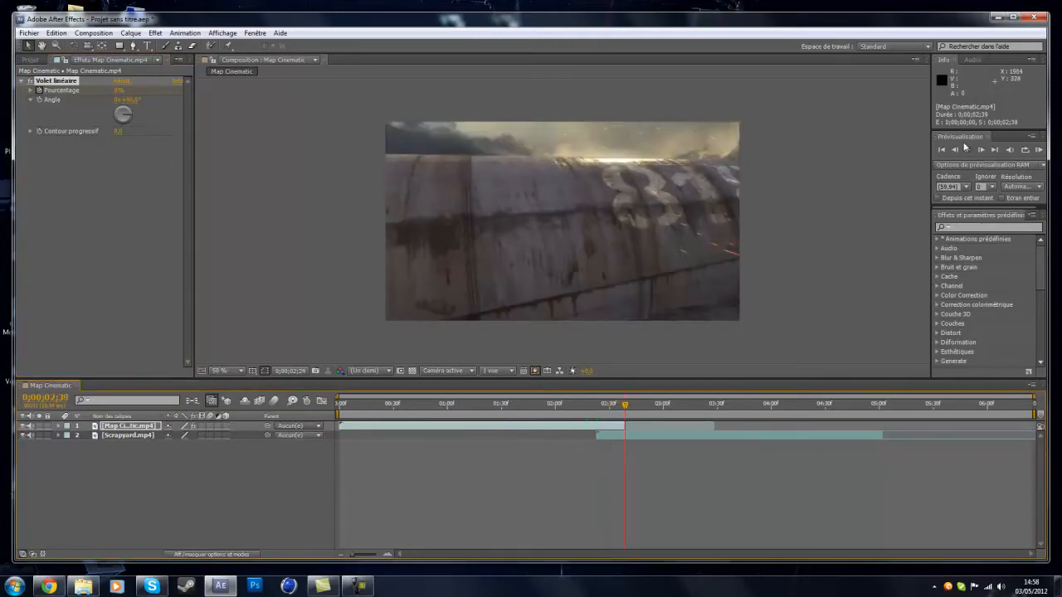
{"action": "left_click", "coordinate": [955, 150]}
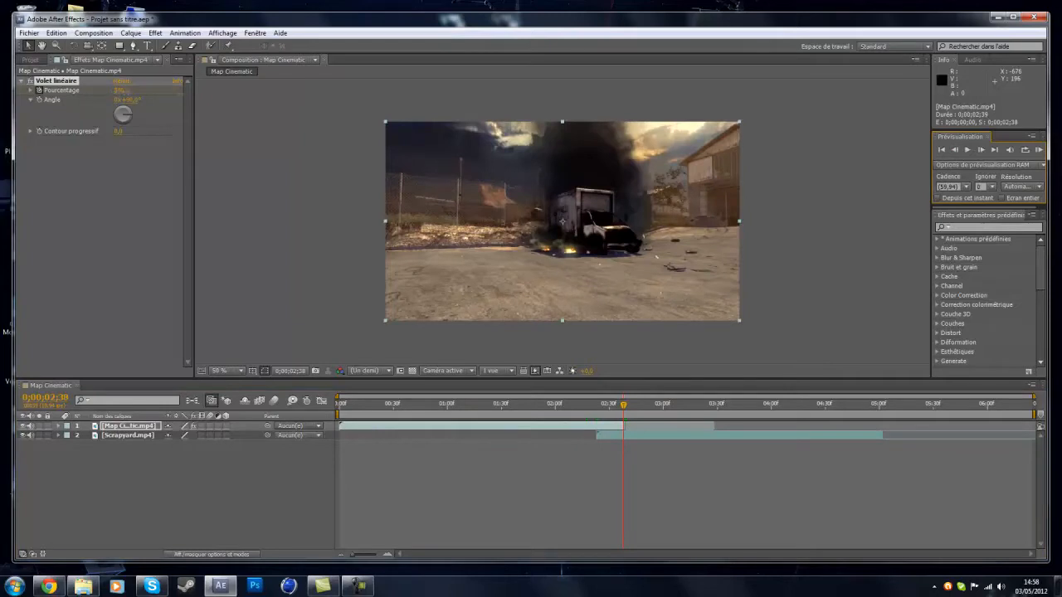
{"action": "left_click_drag", "start_coordinate": [123, 90], "coordinate": [294, 93]}
{"action": "mouse_move", "coordinate": [623, 407]}
{"action": "left_mouse_down"}
{"action": "mouse_move", "coordinate": [597, 408]}
{"action": "mouse_move", "coordinate": [619, 408]}
{"action": "mouse_move", "coordinate": [608, 409]}
{"action": "left_mouse_up"}
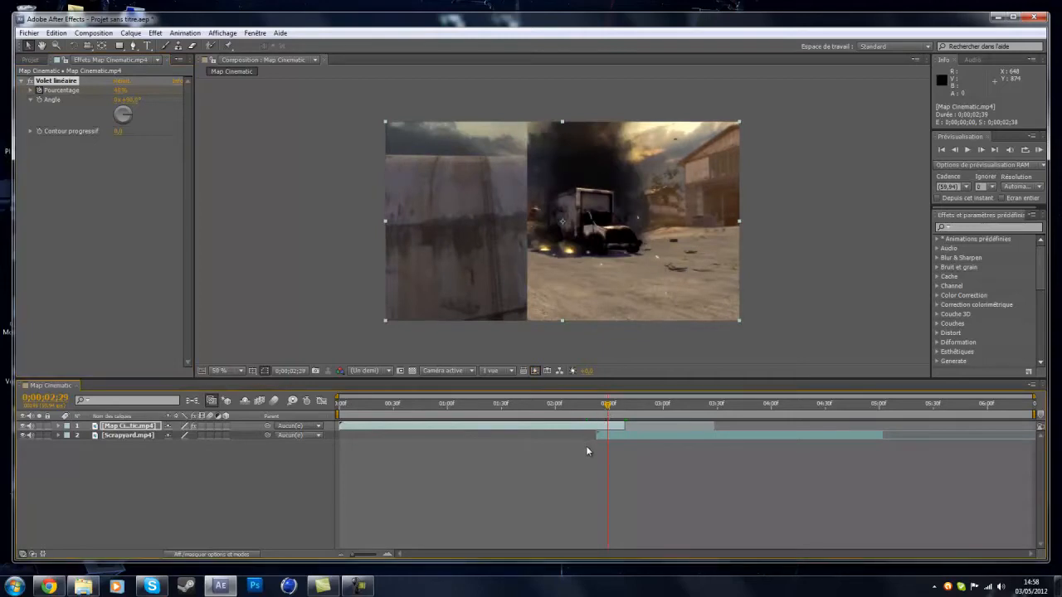
{"action": "left_click", "coordinate": [587, 450]}
{"action": "left_click", "coordinate": [597, 406]}
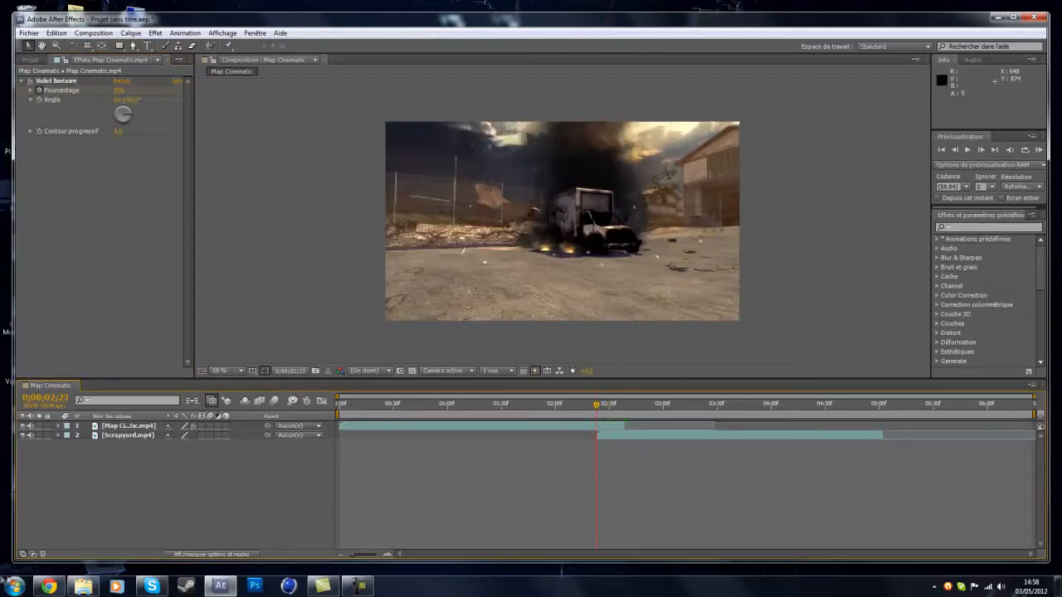
Create an adjustment layer (Calque d'effets) above the two clips
{"action": "right_click", "coordinate": [82, 470]}
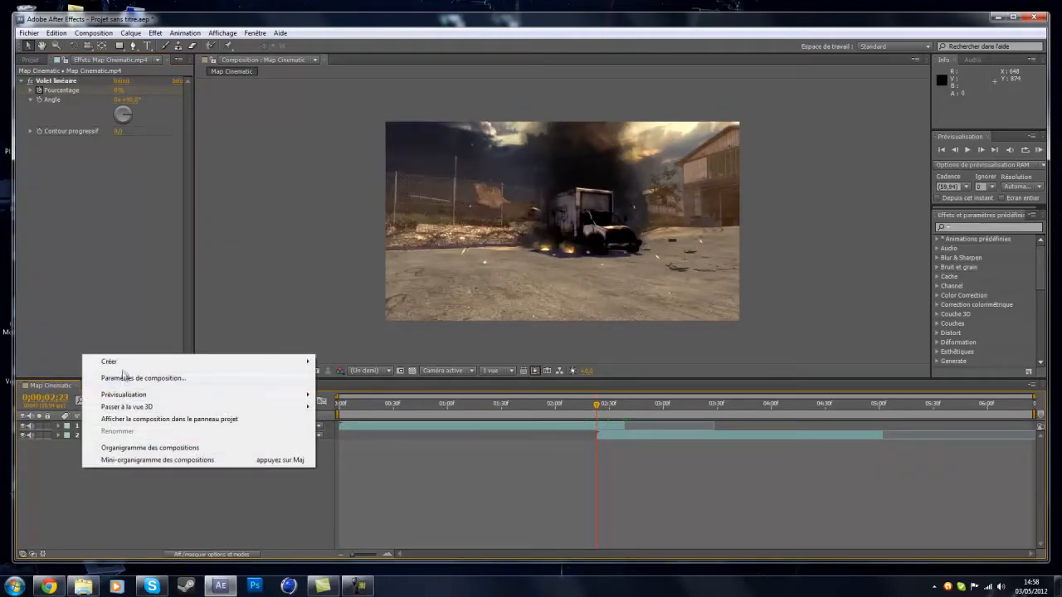
{"action": "mouse_move", "coordinate": [184, 366]}
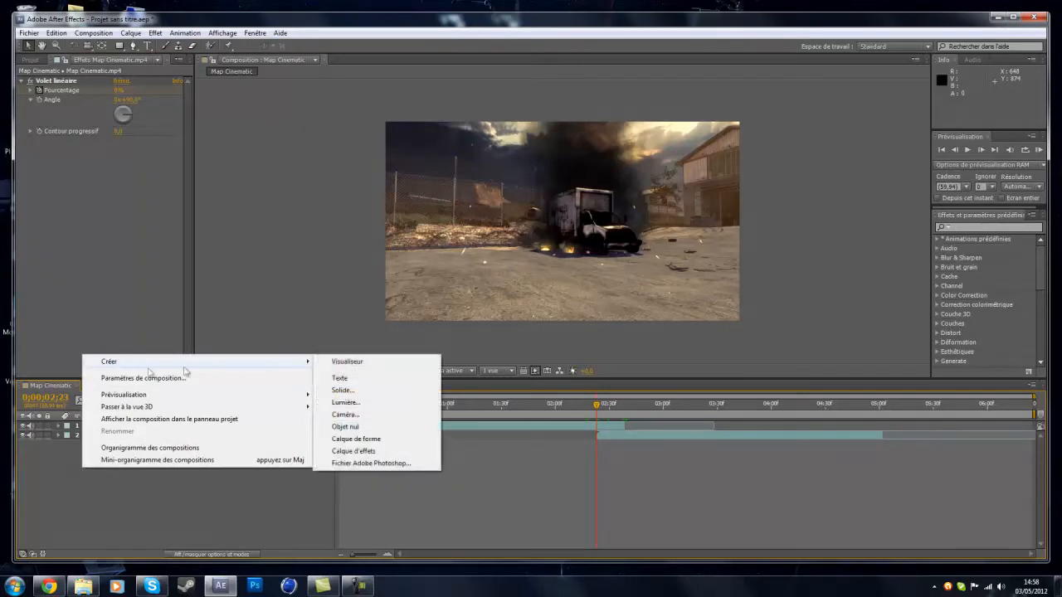
{"action": "left_click", "coordinate": [371, 452]}
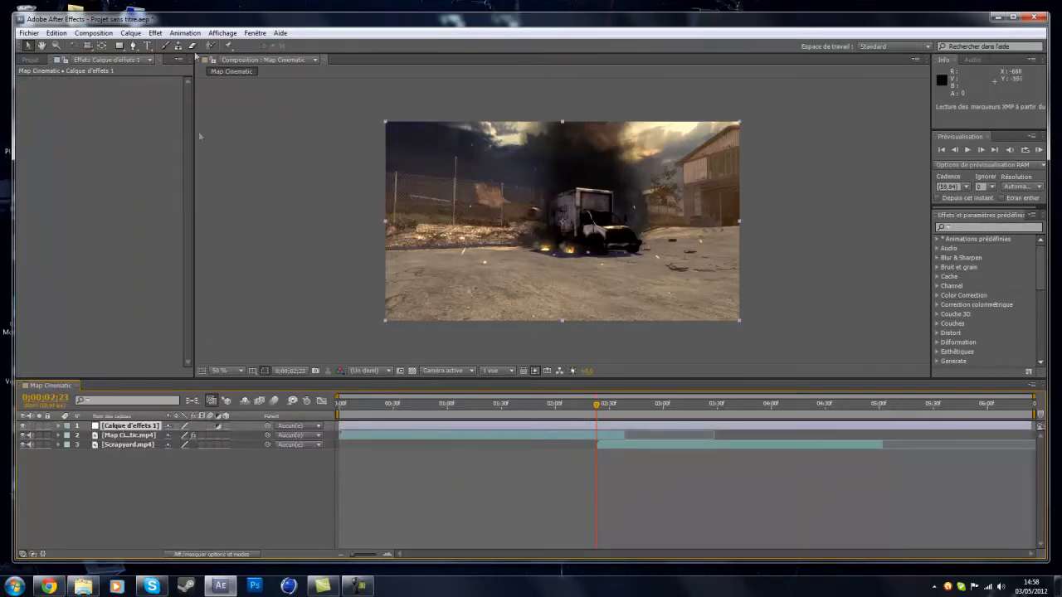
Apply the Video Copilot Optical Flares effect to the adjustment layer
{"action": "left_click", "coordinate": [29, 59]}
{"action": "left_click", "coordinate": [156, 34]}
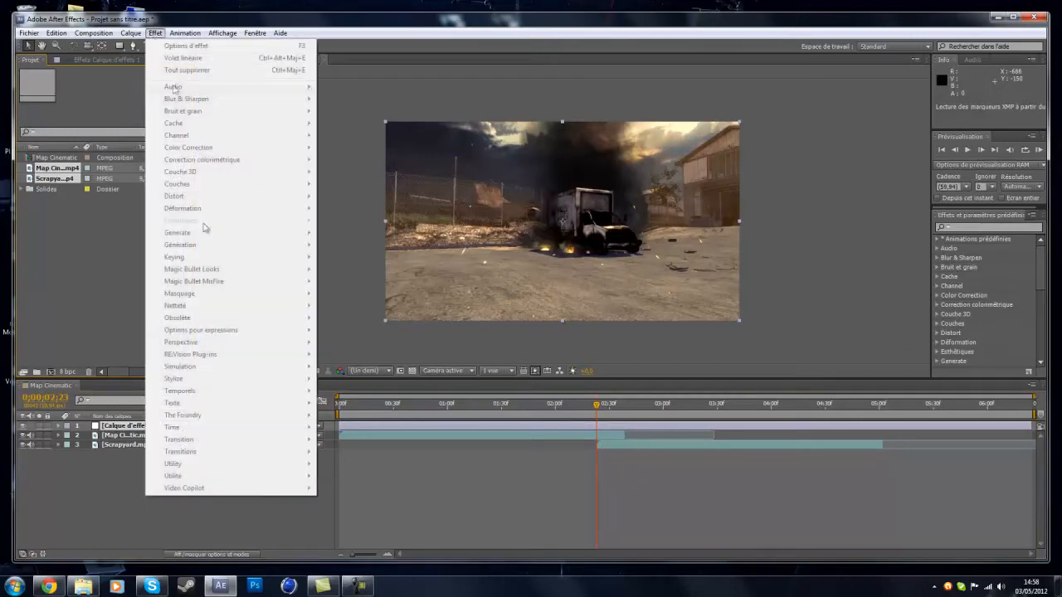
{"action": "left_click", "coordinate": [114, 426]}
{"action": "left_click", "coordinate": [153, 33]}
{"action": "mouse_move", "coordinate": [247, 488]}
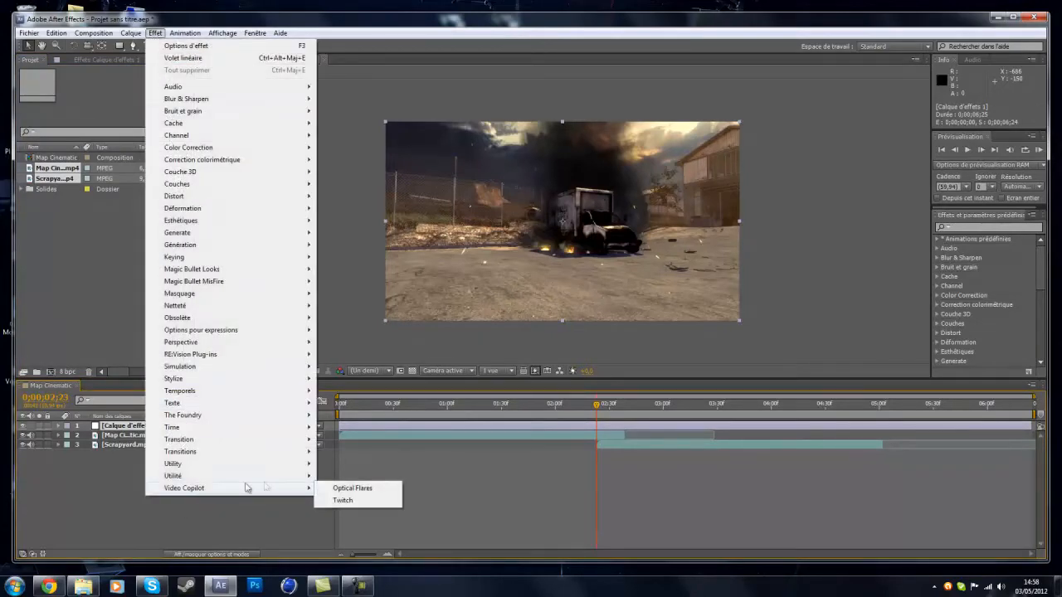
{"action": "left_click", "coordinate": [353, 489]}
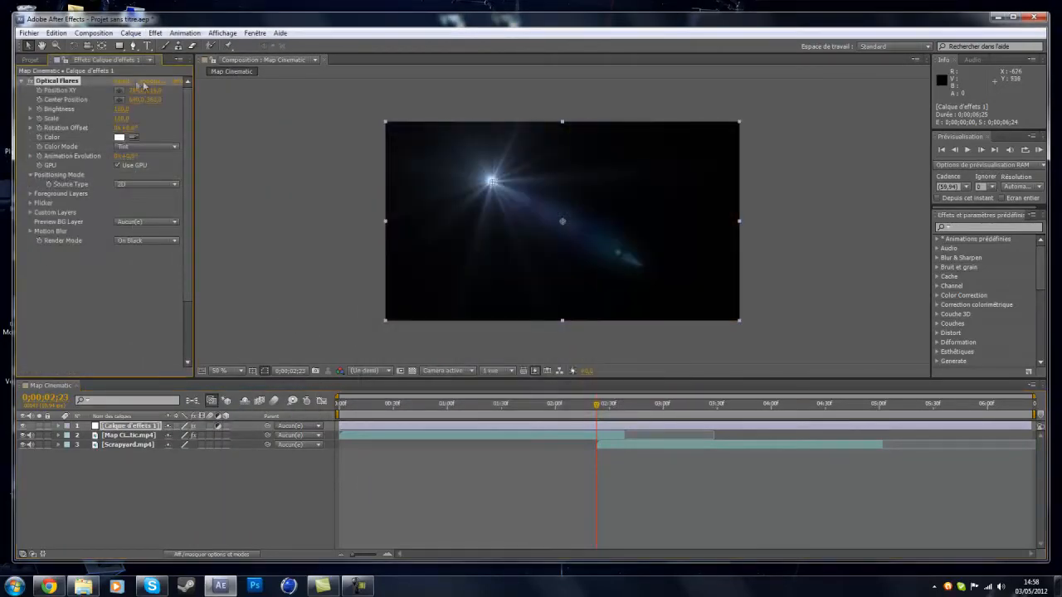
Open the Optical Flares options and remove every lens object of the default flare from the stack
{"action": "left_click", "coordinate": [150, 81]}
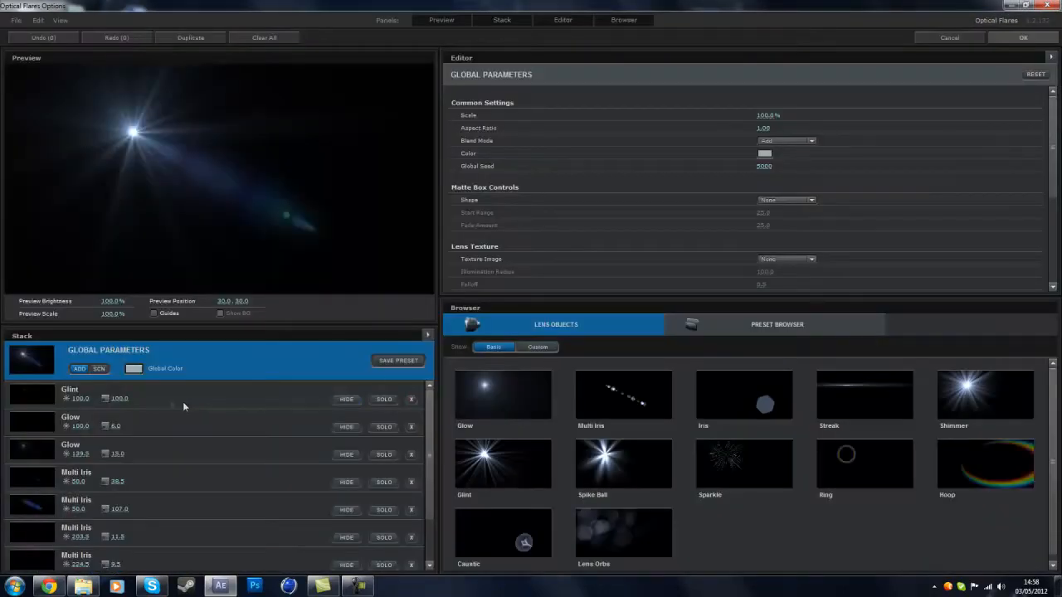
{"action": "left_click", "coordinate": [411, 399]}
{"action": "left_click", "coordinate": [411, 399]}
{"action": "left_click", "coordinate": [410, 399]}
{"action": "left_click", "coordinate": [410, 399]}
{"action": "left_click", "coordinate": [411, 399]}
{"action": "left_click", "coordinate": [411, 399]}
{"action": "left_click", "coordinate": [411, 400]}
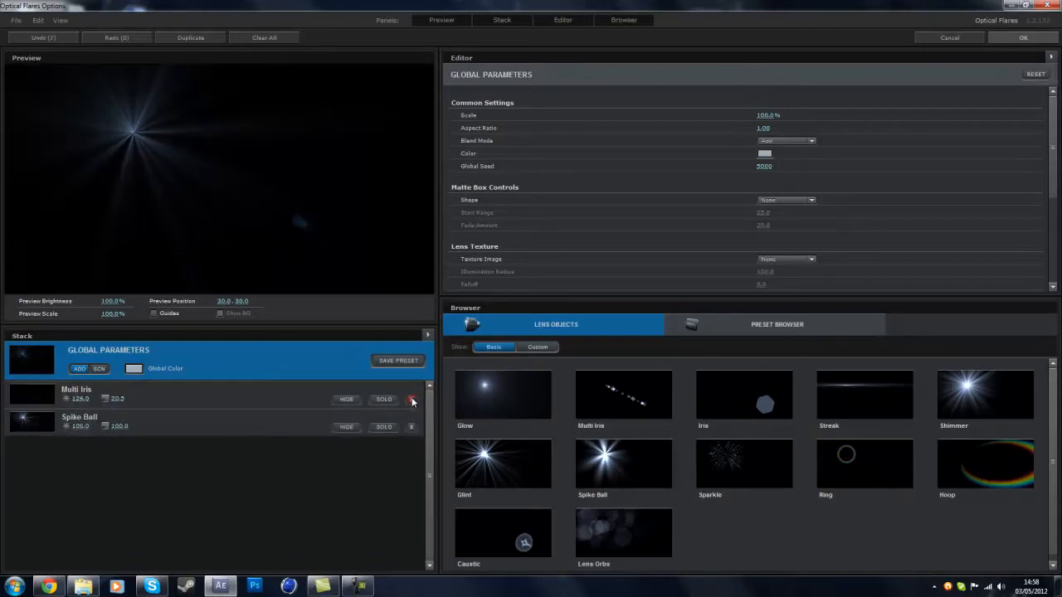
{"action": "left_click", "coordinate": [411, 399]}
{"action": "left_click", "coordinate": [411, 399]}
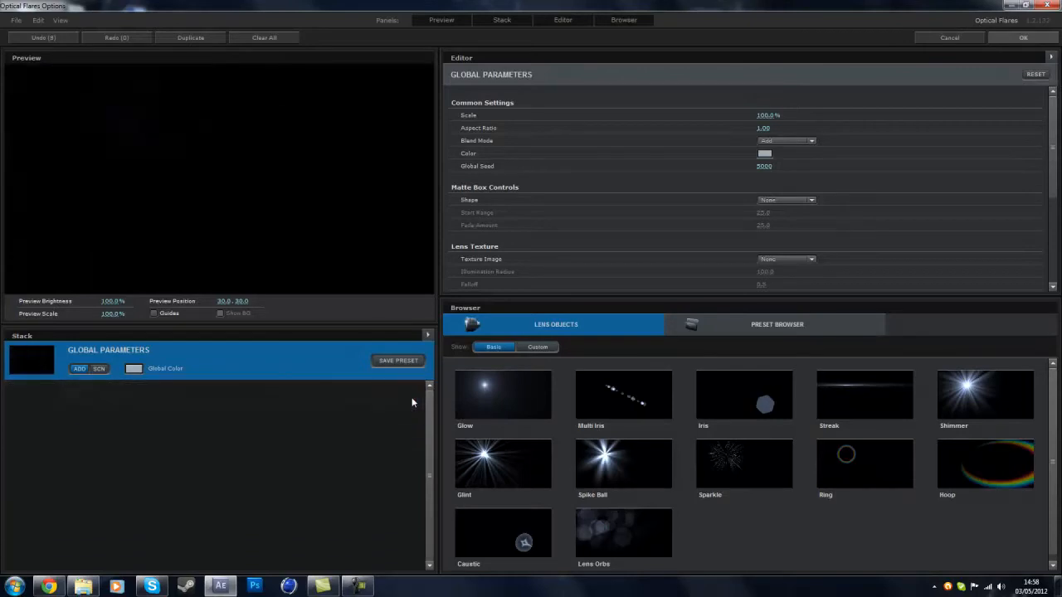
Build the flare from a Glow and a Streak lens object, and set the Glow's brightness to 52.5
{"action": "left_click", "coordinate": [492, 402]}
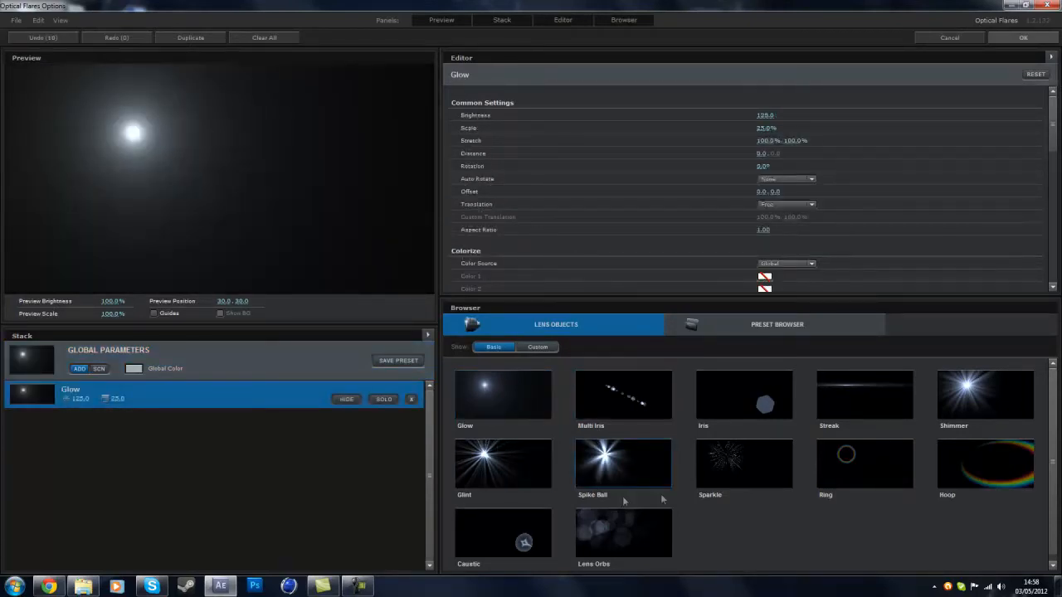
{"action": "left_click", "coordinate": [855, 401]}
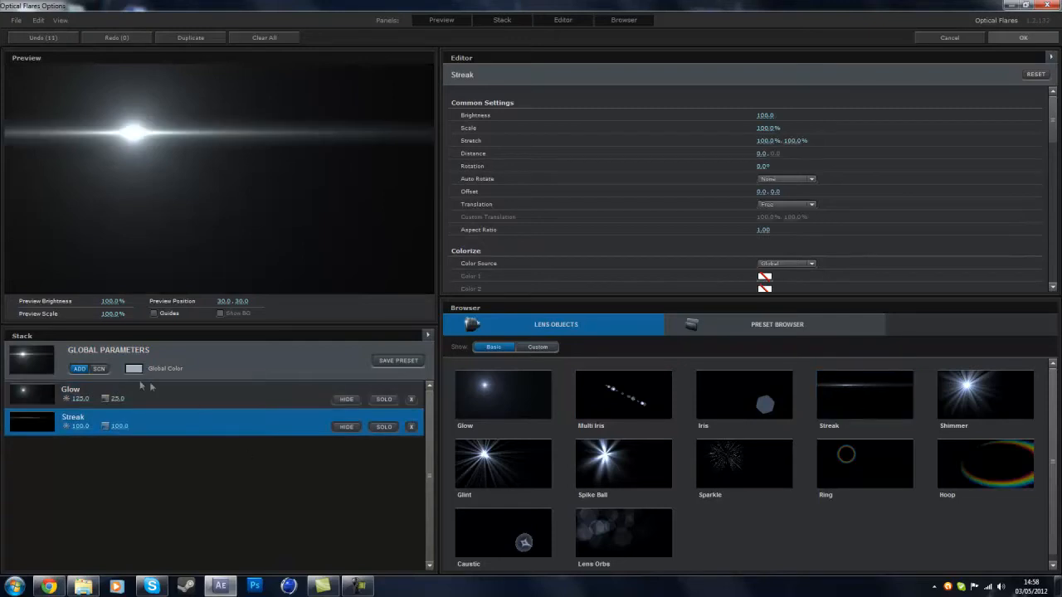
{"action": "left_click_drag", "start_coordinate": [73, 399], "coordinate": [8, 419]}
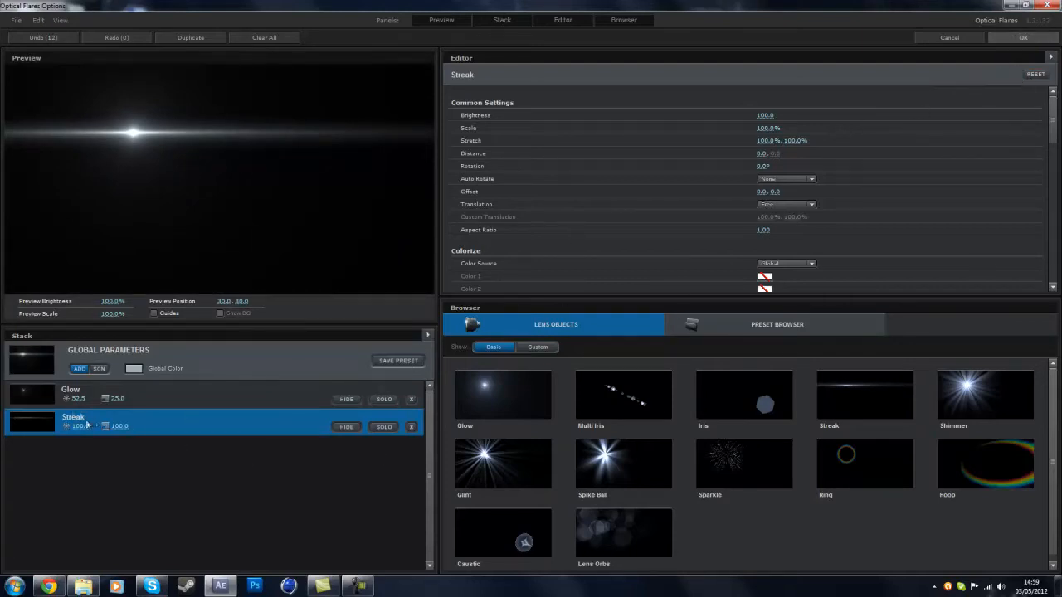
{"action": "left_click", "coordinate": [133, 368]}
{"action": "left_click", "coordinate": [171, 349]}
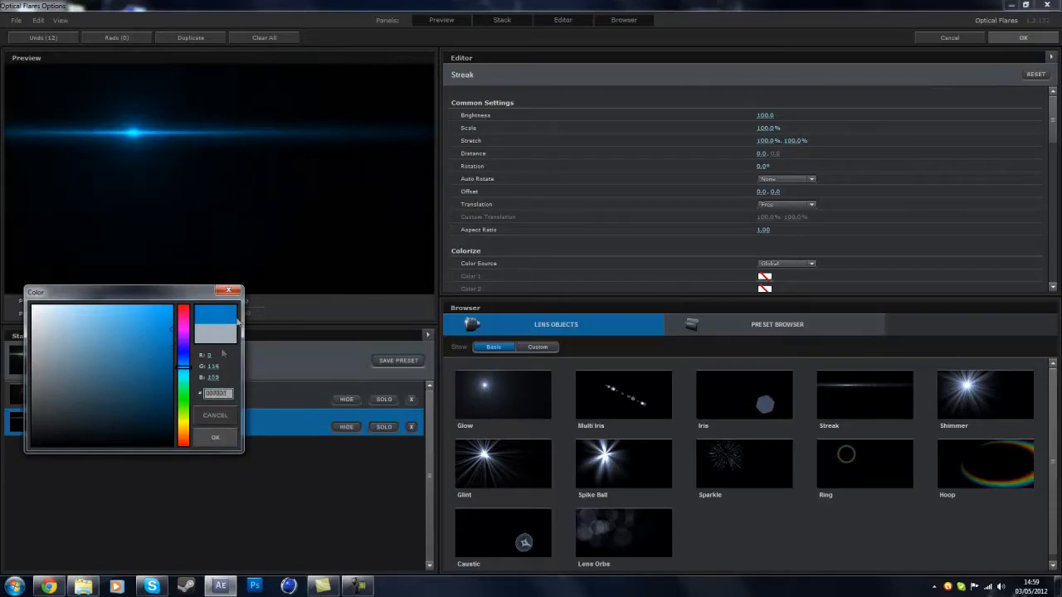
{"action": "left_click", "coordinate": [215, 438]}
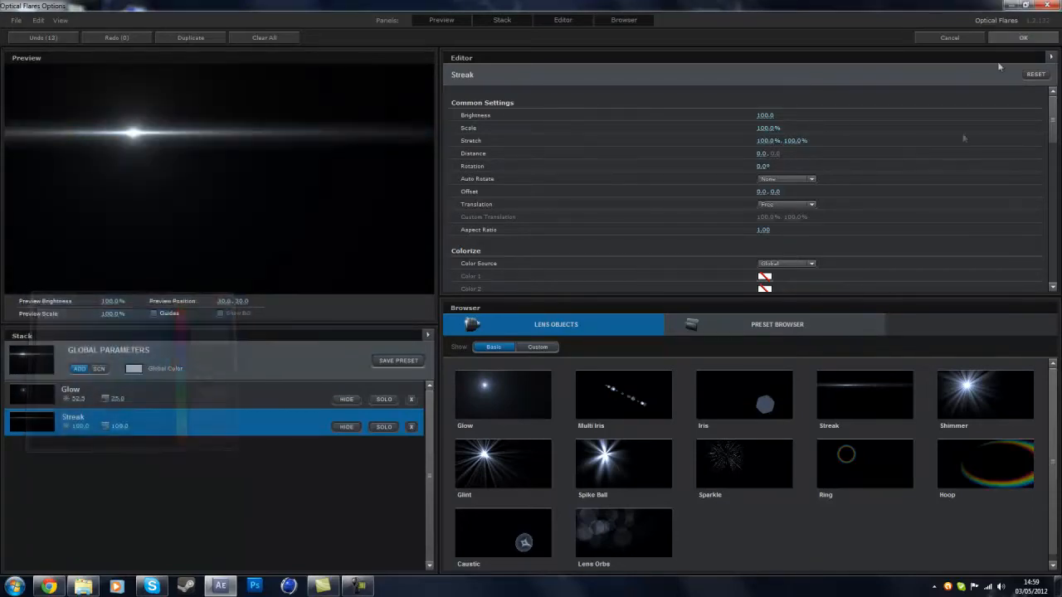
Accept the custom flare and set the Optical Flares render mode to Over Original
{"action": "left_click", "coordinate": [1023, 38]}
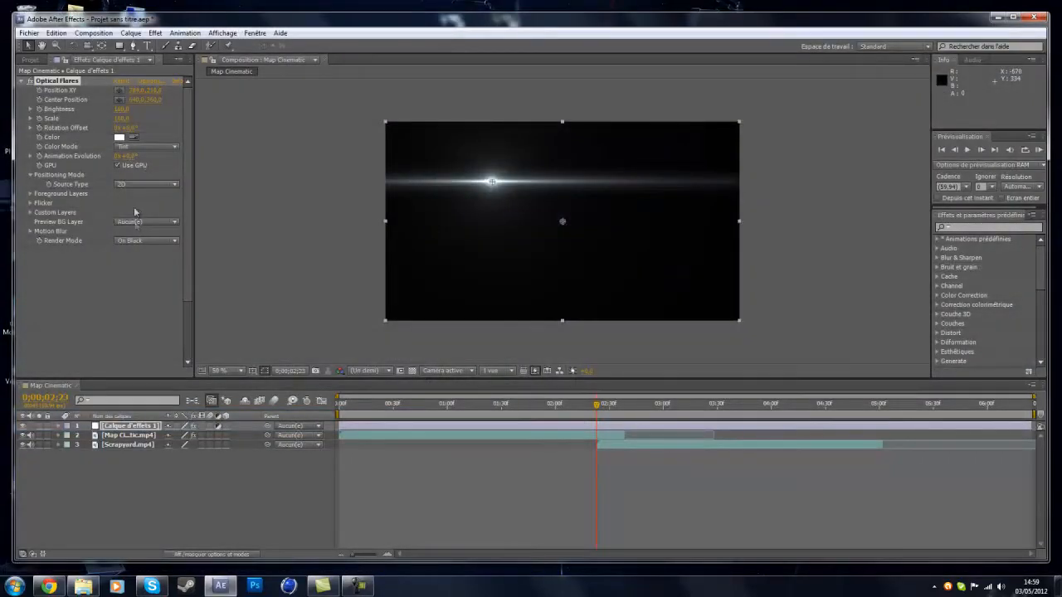
{"action": "left_click", "coordinate": [142, 241]}
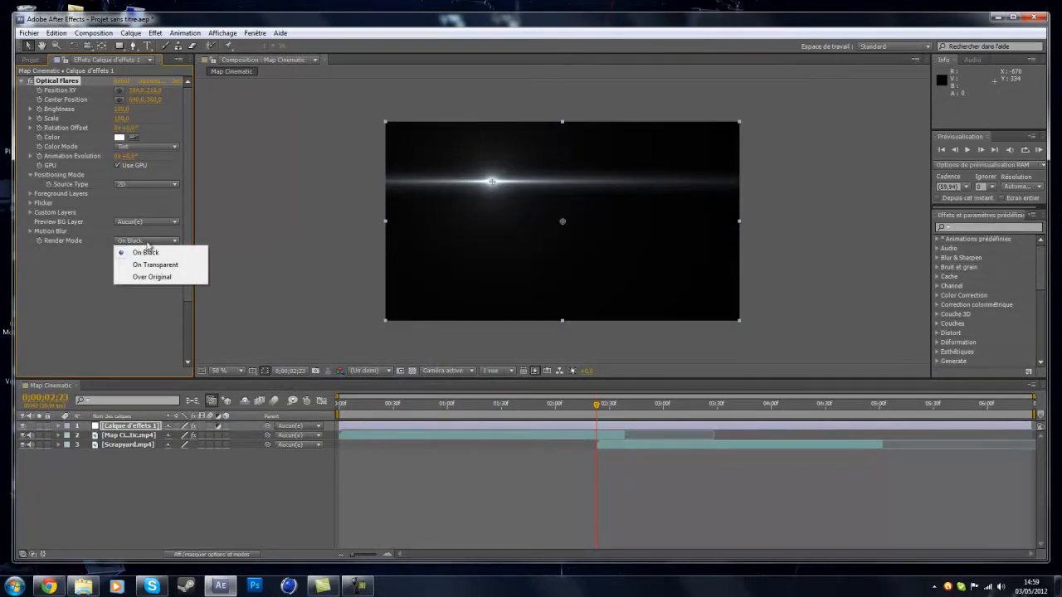
{"action": "left_click", "coordinate": [146, 278]}
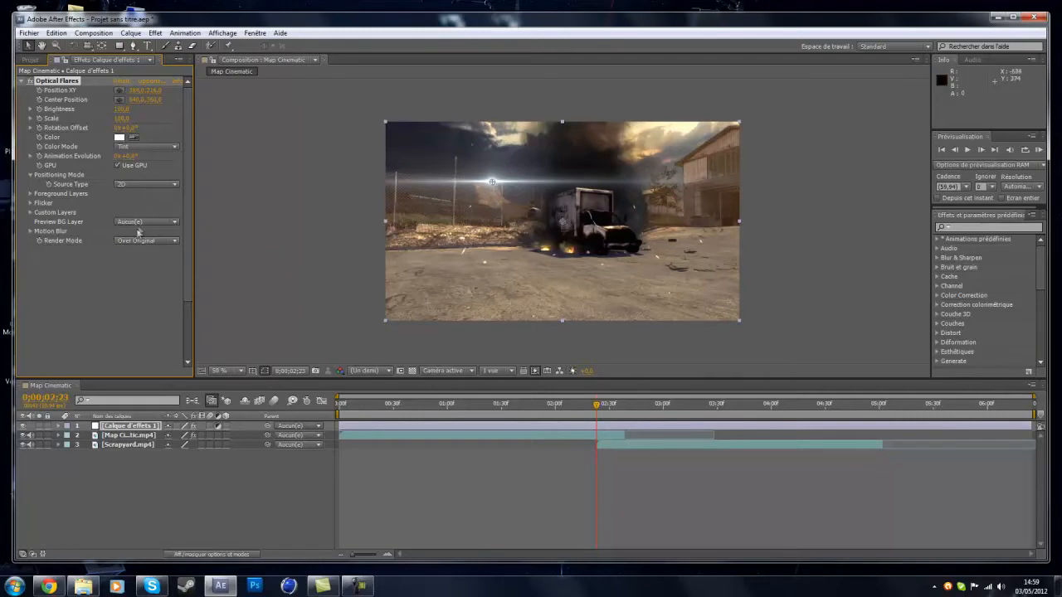
Change the Optical Flares color on the adjustment layer to a golden yellow
{"action": "left_click", "coordinate": [122, 137]}
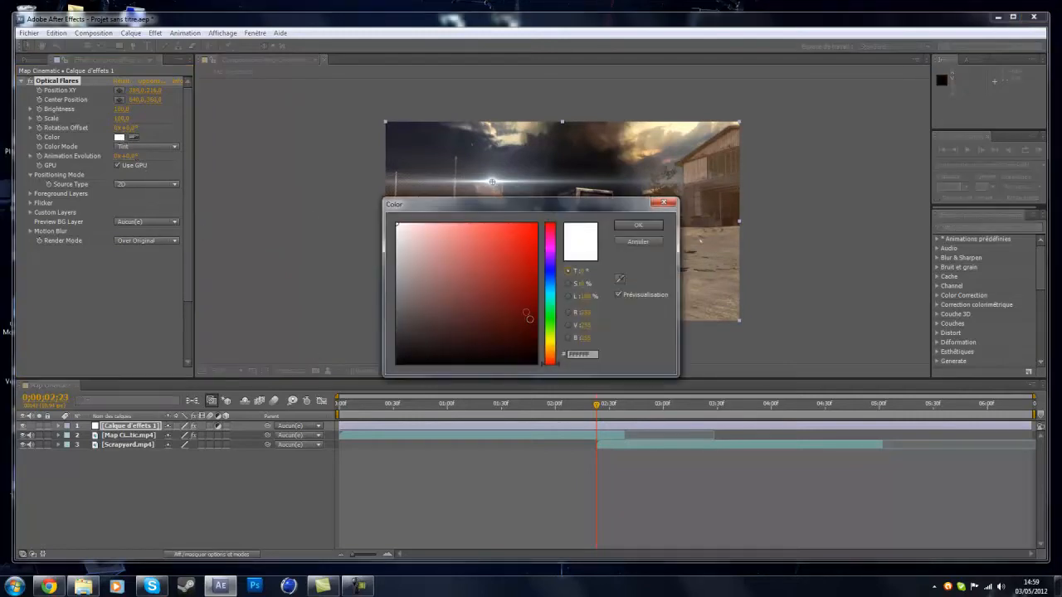
{"action": "left_click_drag", "start_coordinate": [548, 371], "coordinate": [549, 343]}
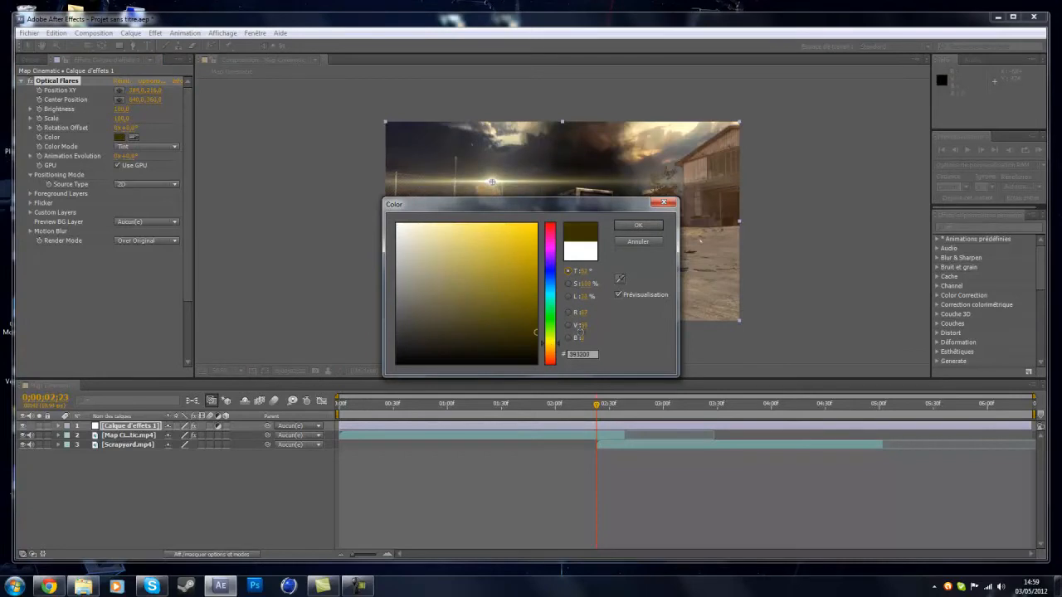
{"action": "left_click_drag", "start_coordinate": [632, 214], "coordinate": [662, 266]}
{"action": "left_click", "coordinate": [639, 224]}
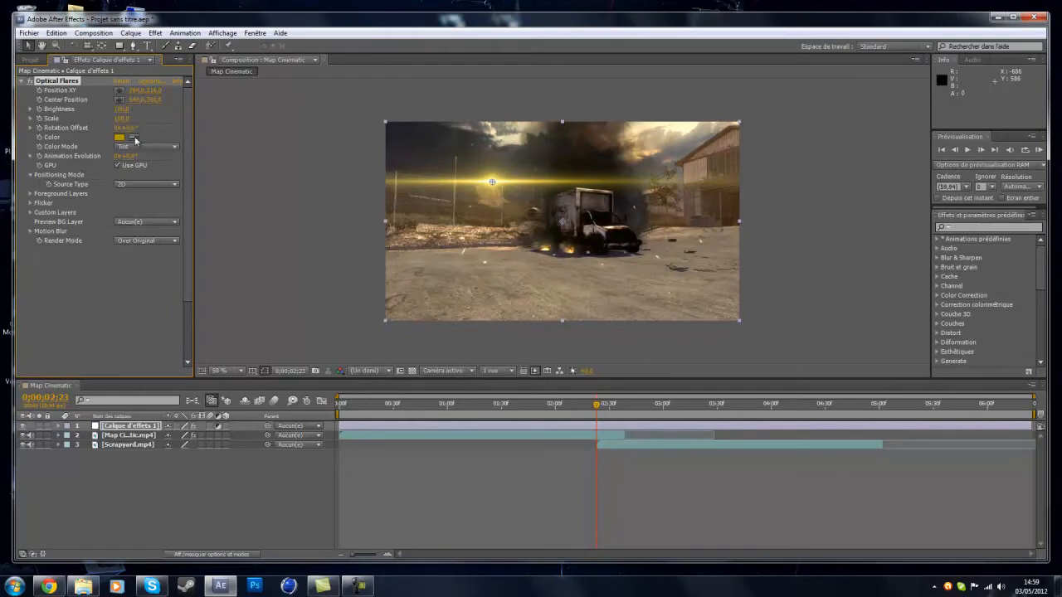
Set the flare's Rotation Offset to 90° and move the flare just outside the frame's left edge, at about -26, 346
{"action": "left_click_drag", "start_coordinate": [129, 130], "coordinate": [179, 130]}
{"action": "left_click_drag", "start_coordinate": [492, 184], "coordinate": [380, 220]}
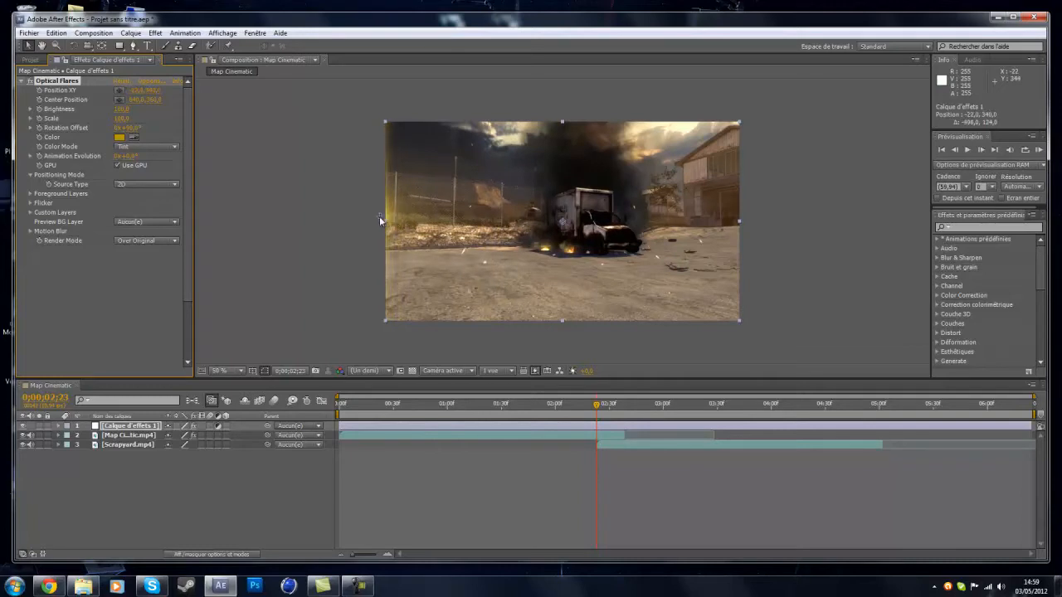
{"action": "left_click_drag", "start_coordinate": [378, 219], "coordinate": [378, 218]}
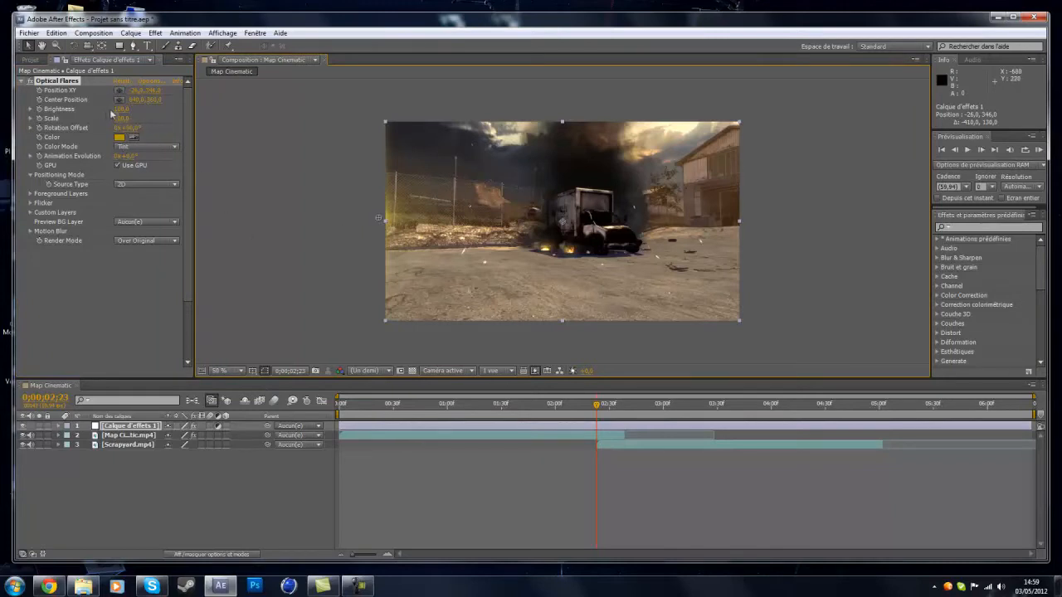
Raise the flare's Brightness to 190 and shift it further outside the frame's left edge, to about -62, 360
{"action": "left_click_drag", "start_coordinate": [121, 108], "coordinate": [216, 108]}
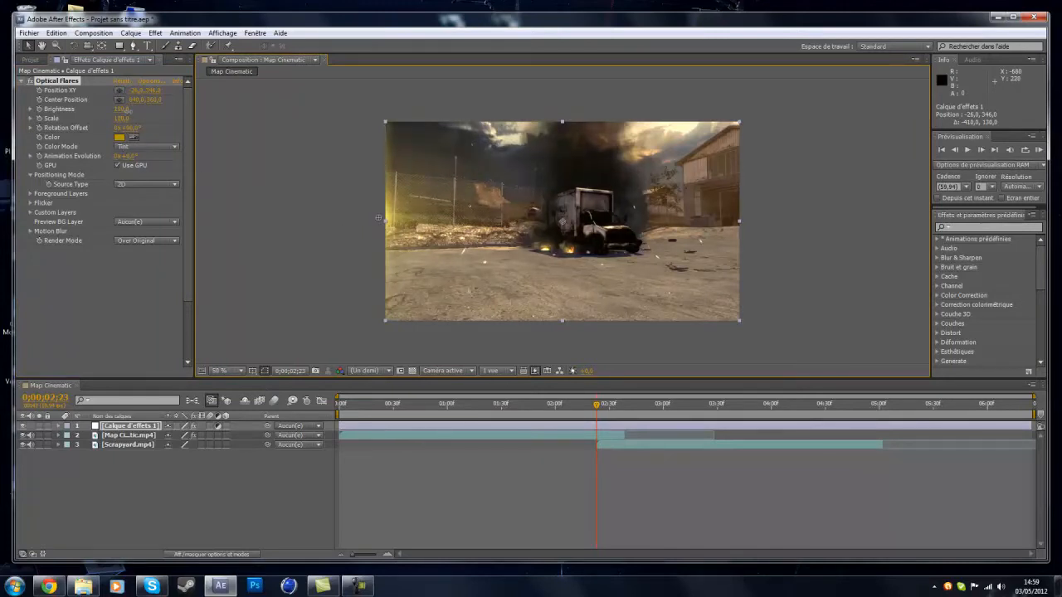
{"action": "left_click_drag", "start_coordinate": [374, 218], "coordinate": [367, 220]}
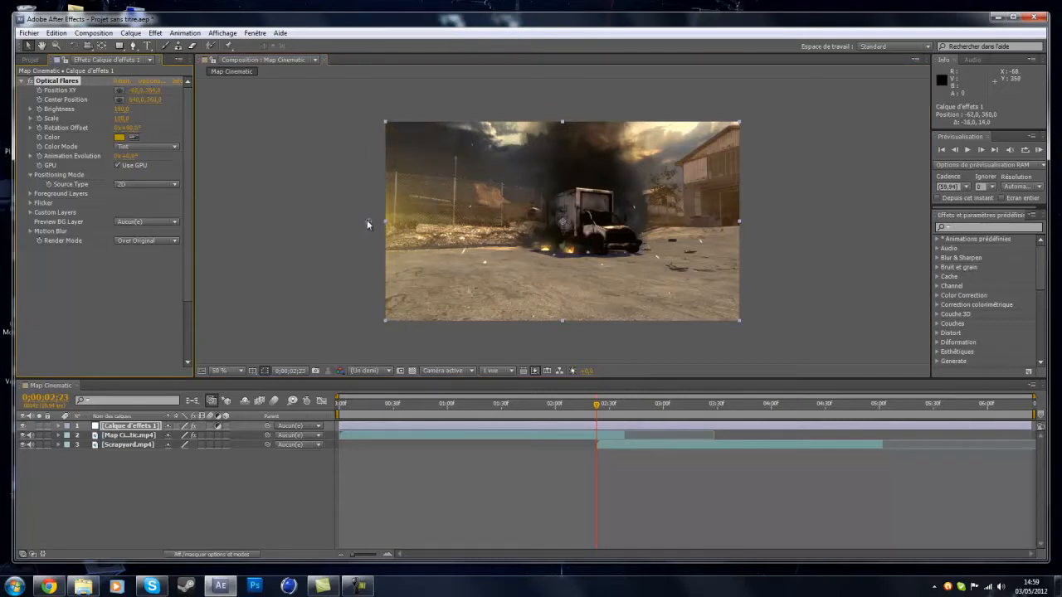
At 0;00;02;23, where the wipe starts, keyframe the flare's Brightness at 0 and its Position XY at the current off-screen point
{"action": "left_click_drag", "start_coordinate": [596, 409], "coordinate": [601, 414]}
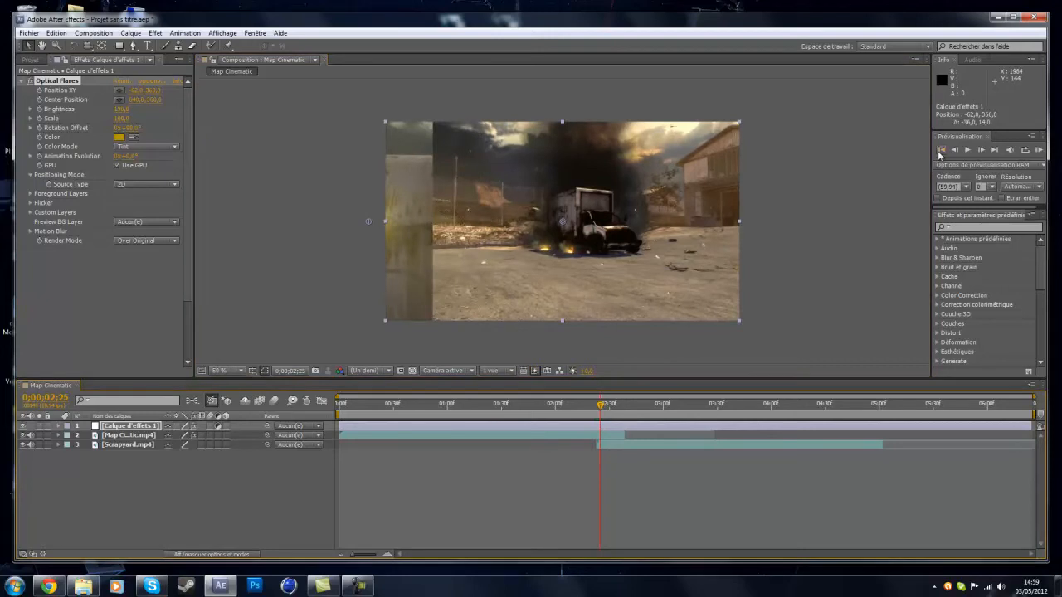
{"action": "left_click", "coordinate": [956, 150]}
{"action": "left_click", "coordinate": [958, 152]}
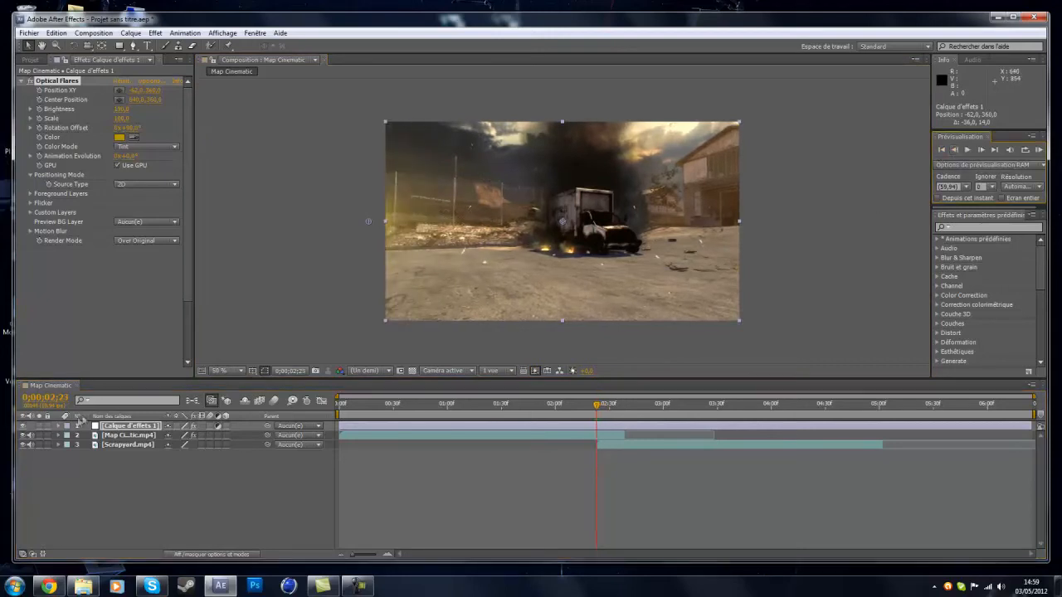
{"action": "left_click", "coordinate": [59, 427]}
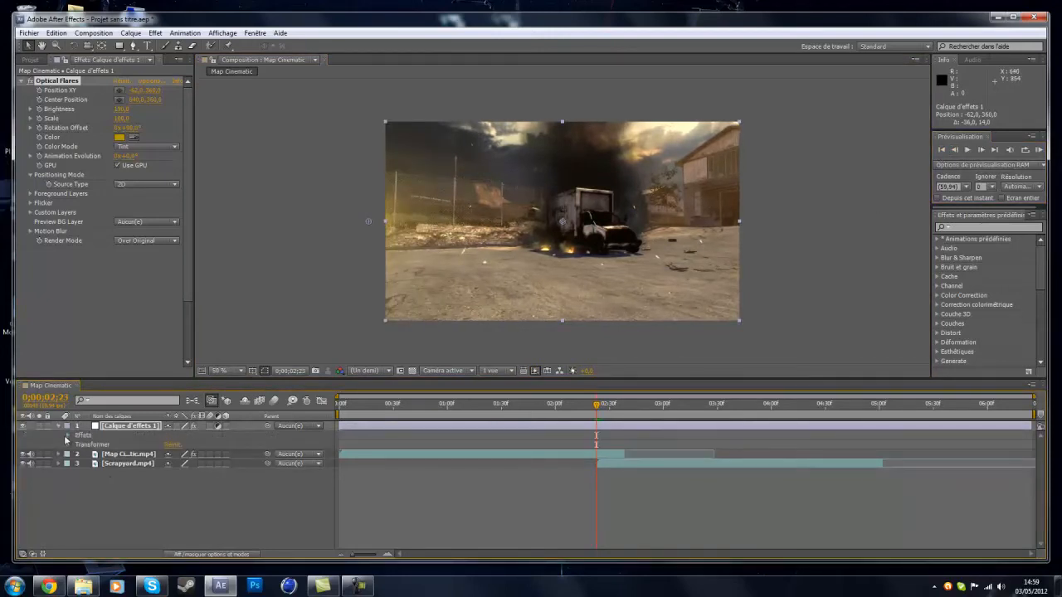
{"action": "left_click", "coordinate": [68, 435]}
{"action": "left_click", "coordinate": [78, 445]}
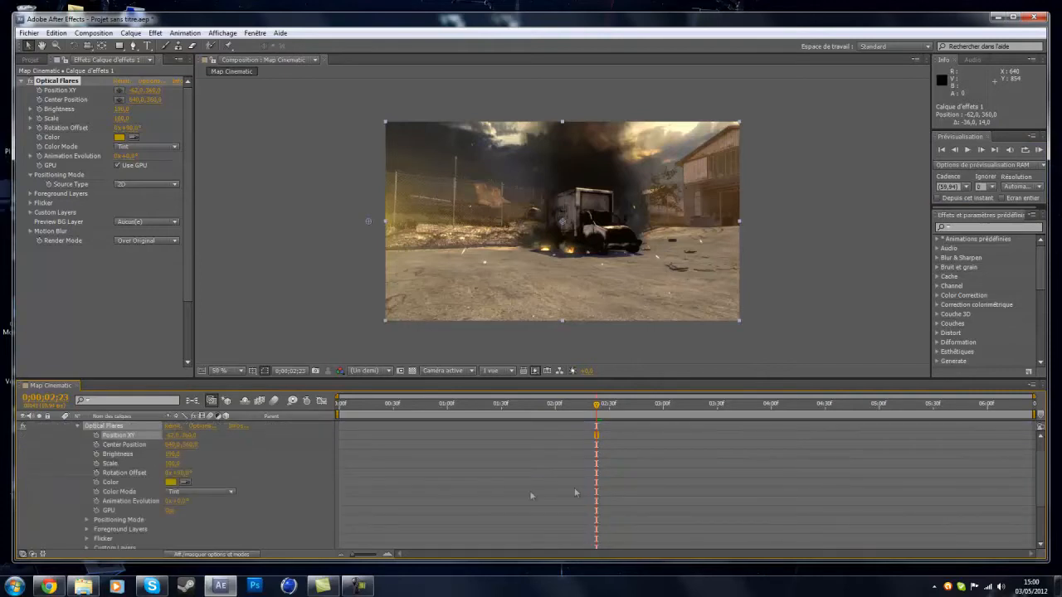
{"action": "left_click", "coordinate": [96, 453]}
{"action": "left_click_drag", "start_coordinate": [166, 459], "coordinate": [180, 459]}
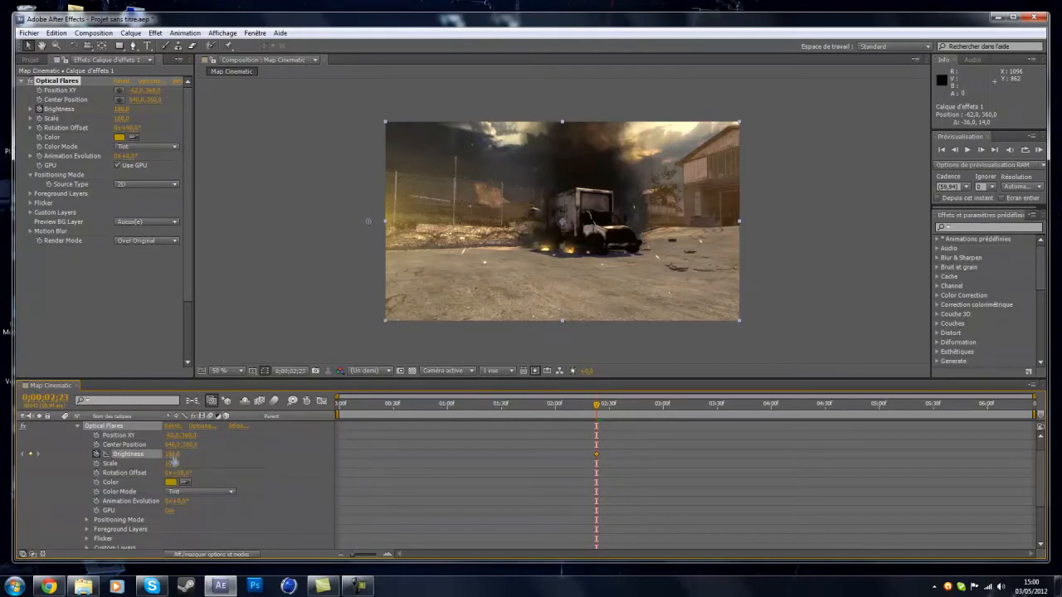
{"action": "left_click", "coordinate": [171, 455]}
{"action": "key", "text": "Return"}
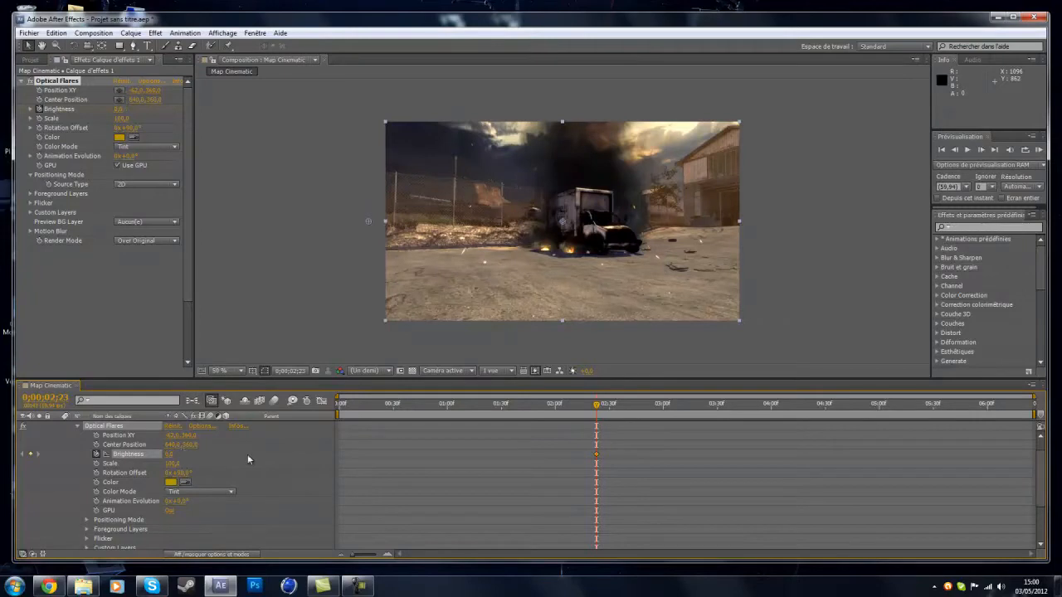
{"action": "left_click", "coordinate": [96, 436]}
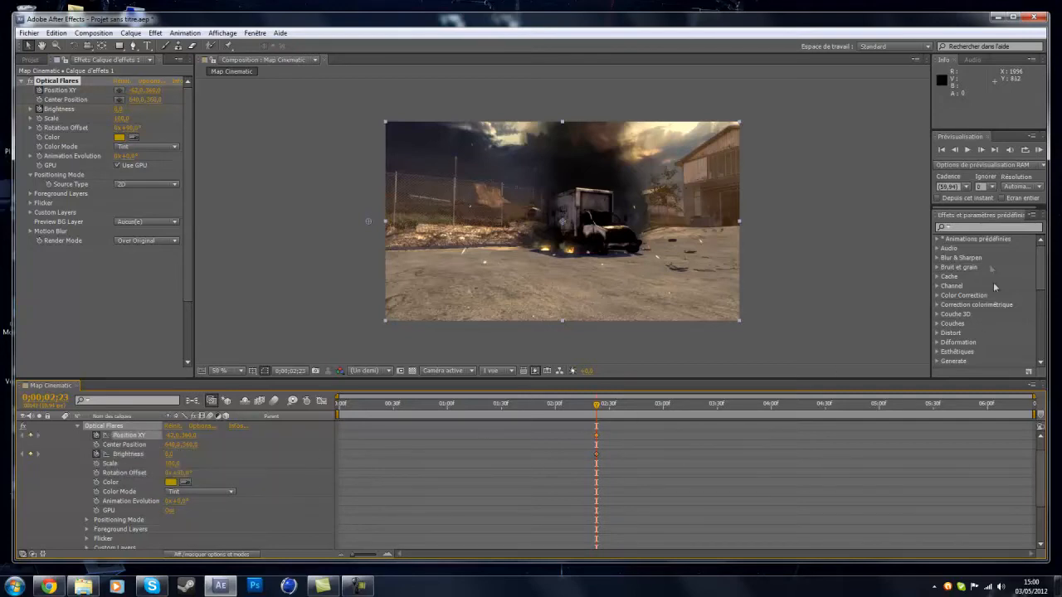
At 0;00;02;24, keyframe the flare's Position XY on the wipe edge at X about 83 and its Brightness at 190
{"action": "left_click", "coordinate": [982, 151]}
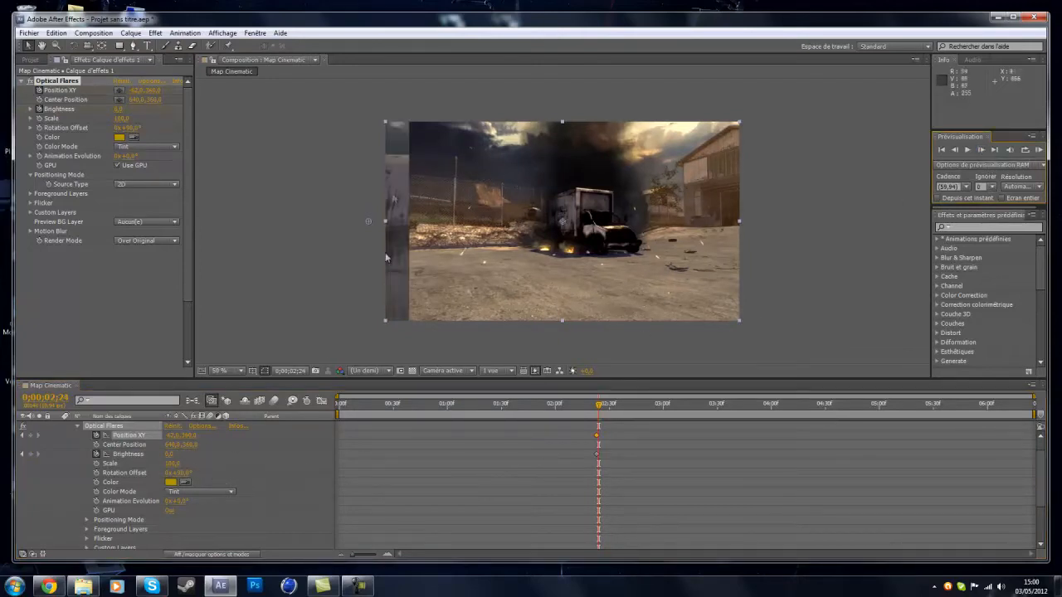
{"action": "left_click", "coordinate": [367, 219]}
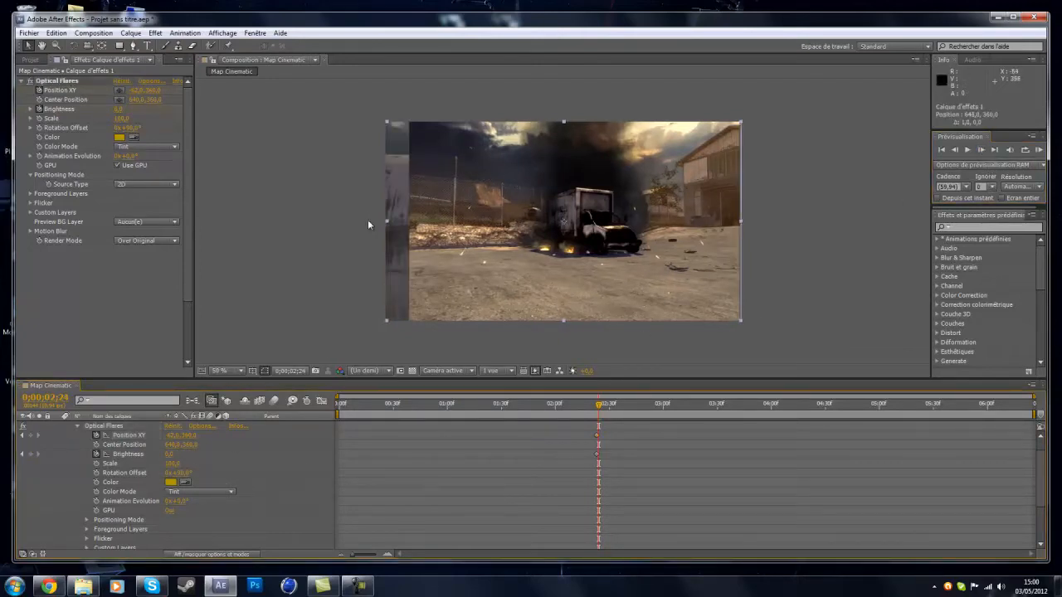
{"action": "left_click", "coordinate": [146, 438]}
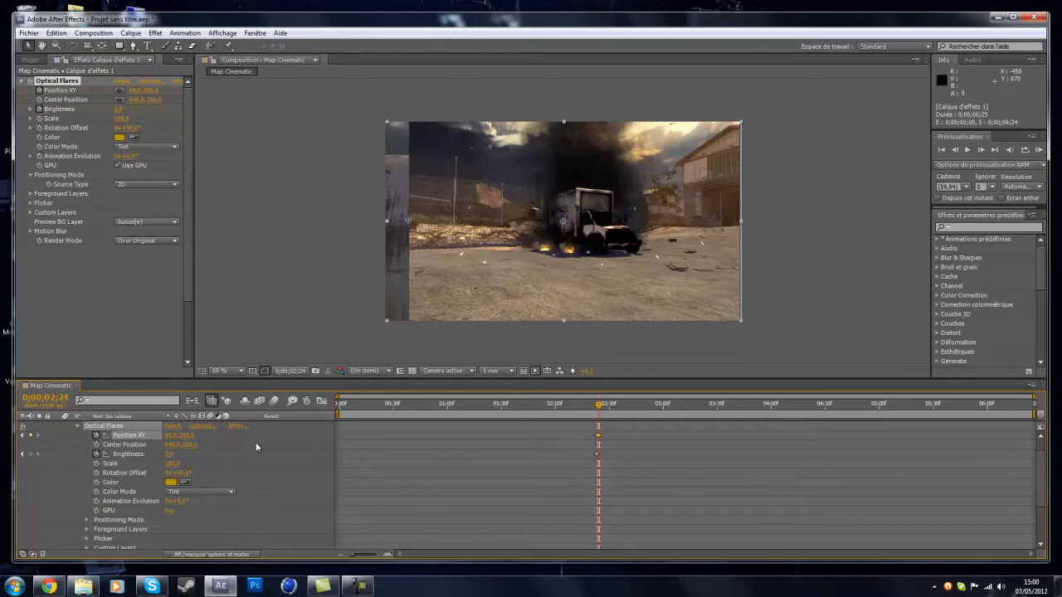
{"action": "left_click", "coordinate": [168, 454]}
{"action": "key", "text": "Return"}
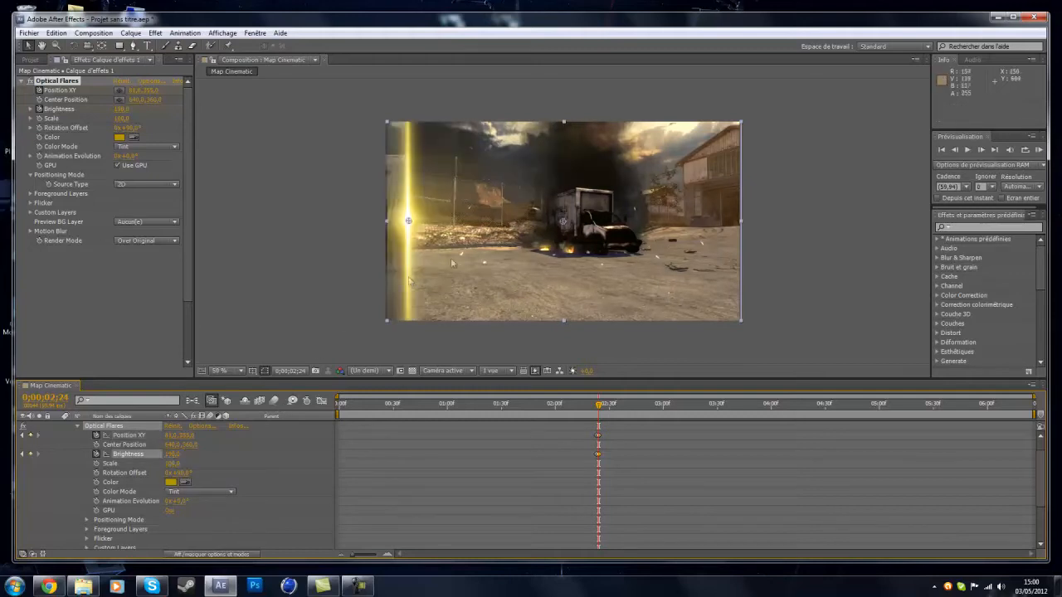
{"action": "left_click_drag", "start_coordinate": [472, 248], "coordinate": [470, 249]}
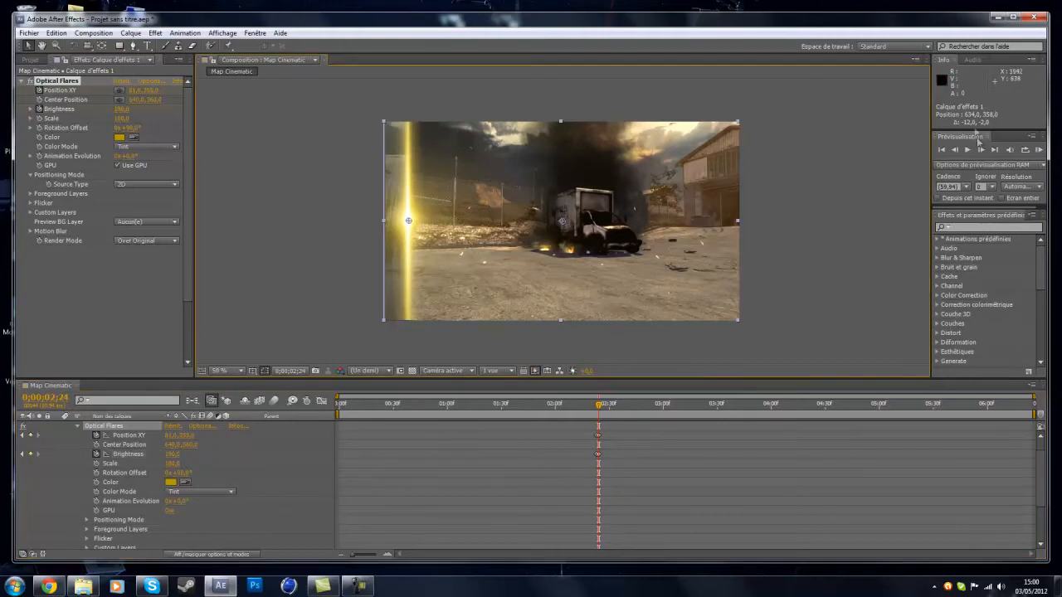
Keyframe Position XY frame by frame up to 0;00;02;29, keeping the flare on the wipe edge until X reaches about 505
{"action": "left_click", "coordinate": [981, 151]}
{"action": "left_click_drag", "start_coordinate": [177, 436], "coordinate": [217, 436]}
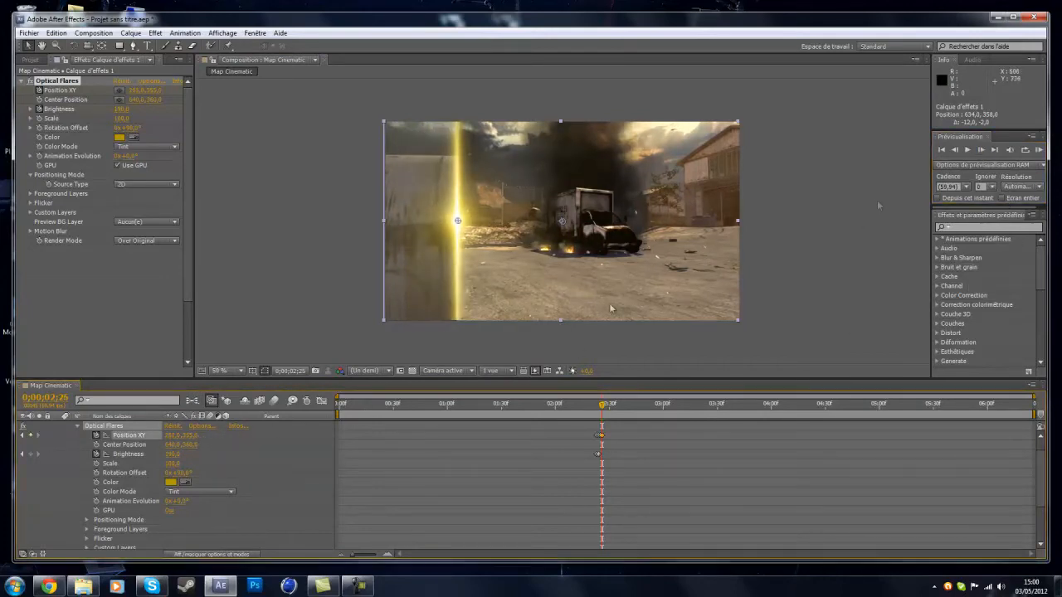
{"action": "left_click", "coordinate": [991, 148]}
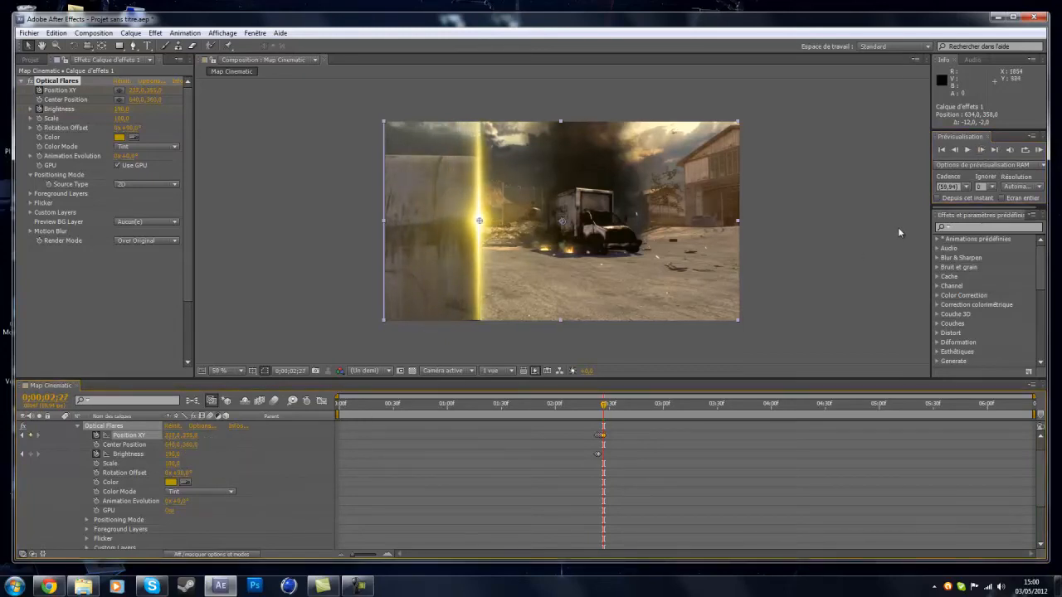
{"action": "left_click", "coordinate": [980, 149]}
{"action": "left_click_drag", "start_coordinate": [170, 436], "coordinate": [216, 436]}
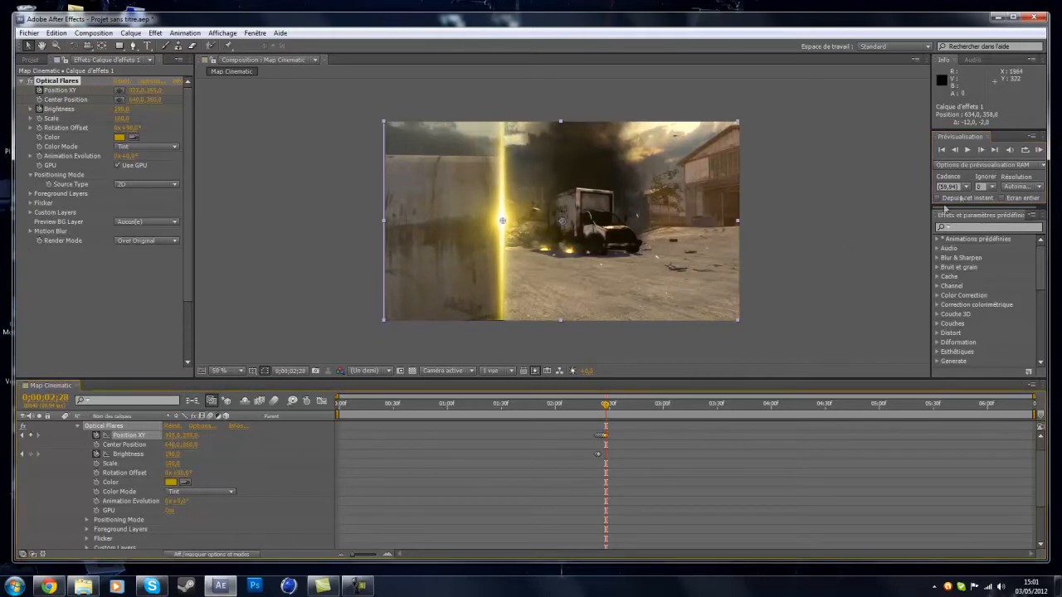
{"action": "left_click", "coordinate": [981, 150]}
{"action": "left_click_drag", "start_coordinate": [176, 435], "coordinate": [246, 436]}
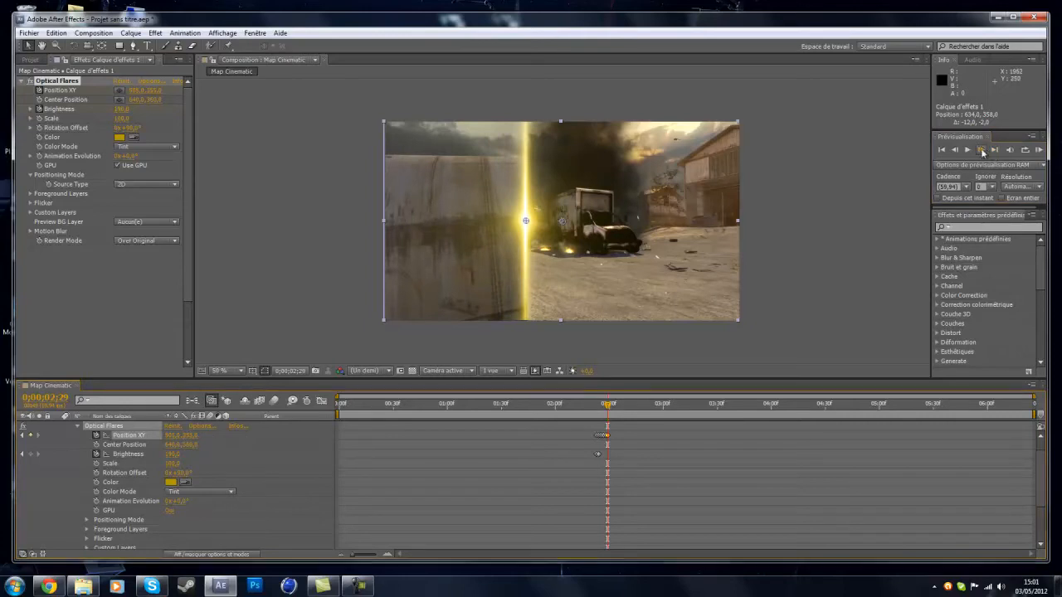
Keyframe Position XY on each frame from 0;00;02;30 to 0;00;02;32, following the wipe edge to X about 767
{"action": "left_click", "coordinate": [982, 150]}
{"action": "left_click_drag", "start_coordinate": [170, 435], "coordinate": [215, 436]}
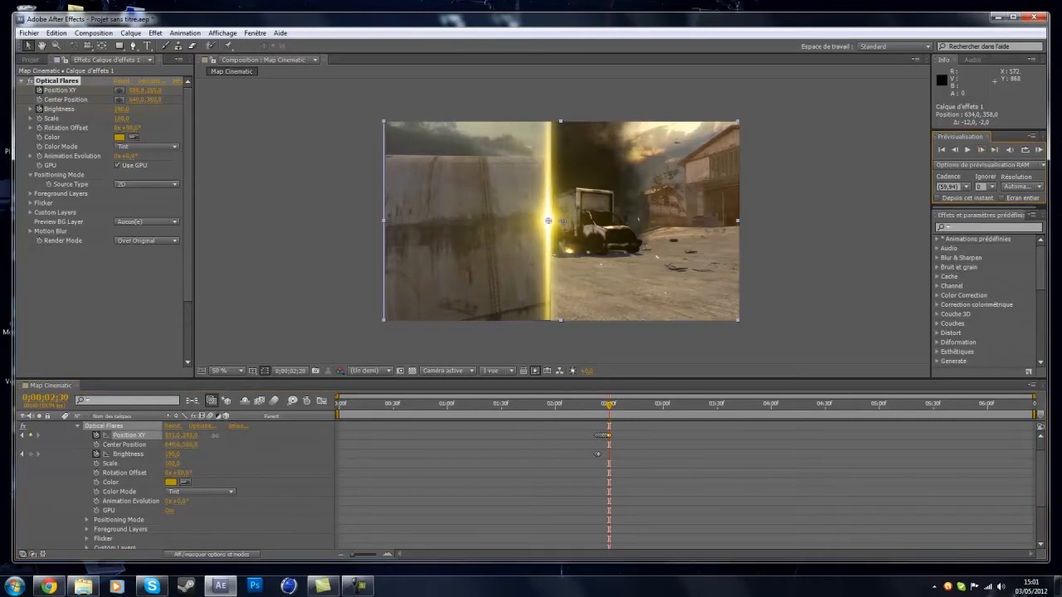
{"action": "left_click", "coordinate": [980, 150]}
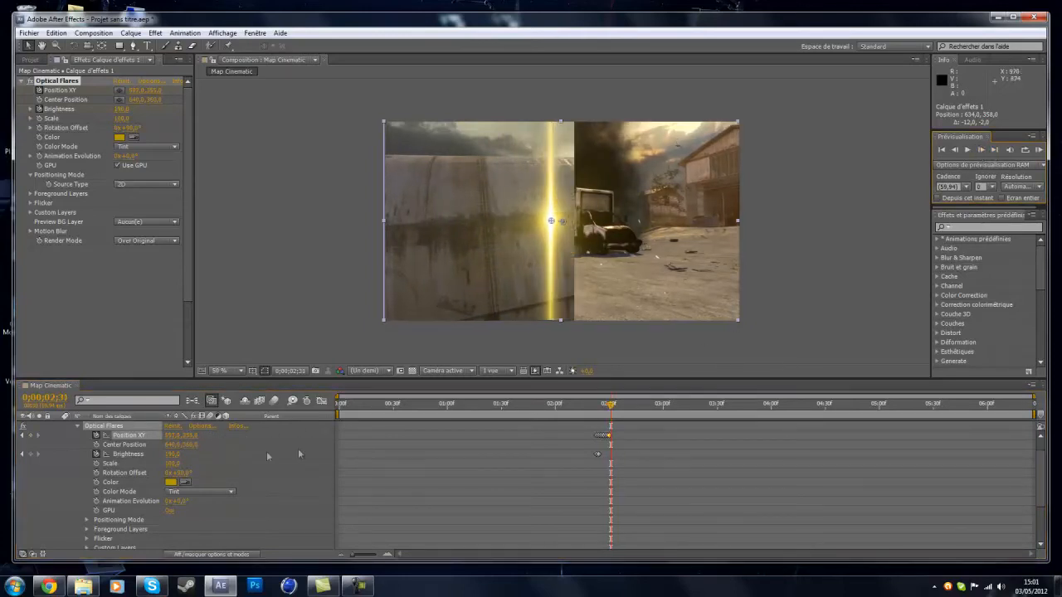
{"action": "left_click_drag", "start_coordinate": [172, 440], "coordinate": [222, 442]}
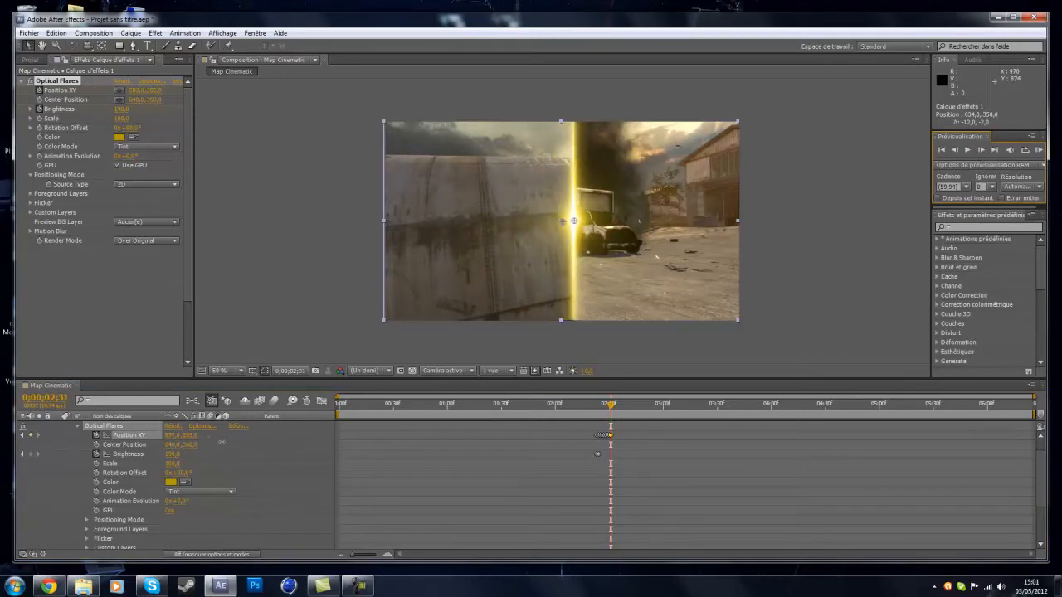
{"action": "left_click", "coordinate": [981, 150]}
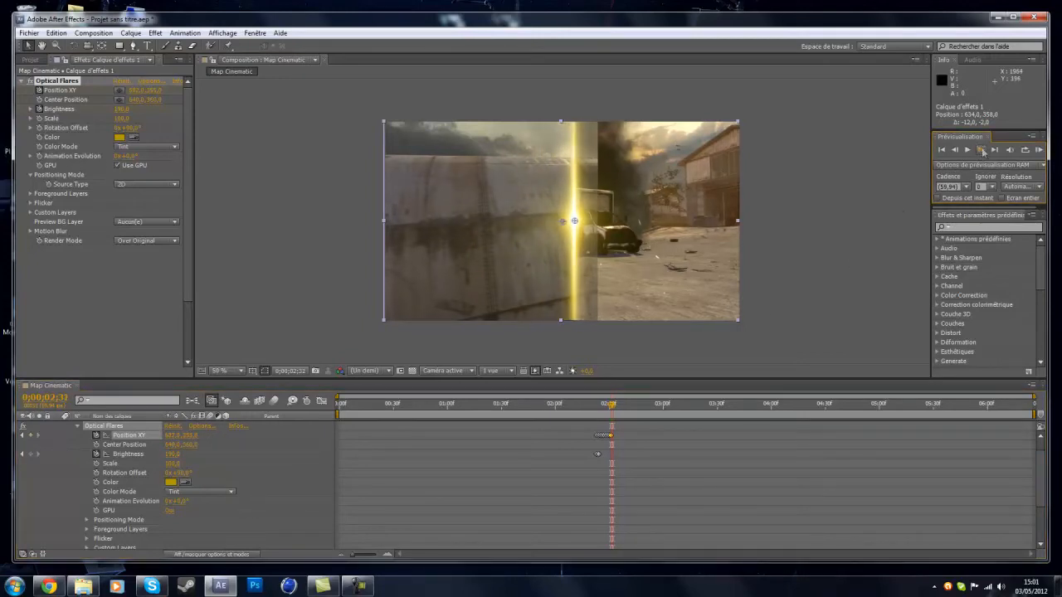
{"action": "left_click", "coordinate": [164, 439]}
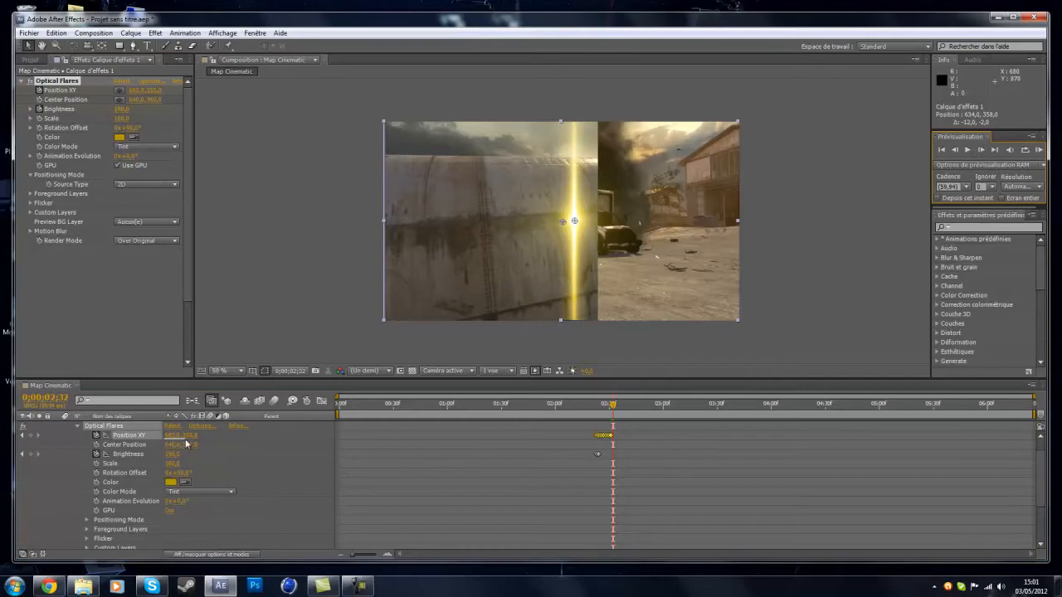
{"action": "left_click_drag", "start_coordinate": [176, 440], "coordinate": [222, 443]}
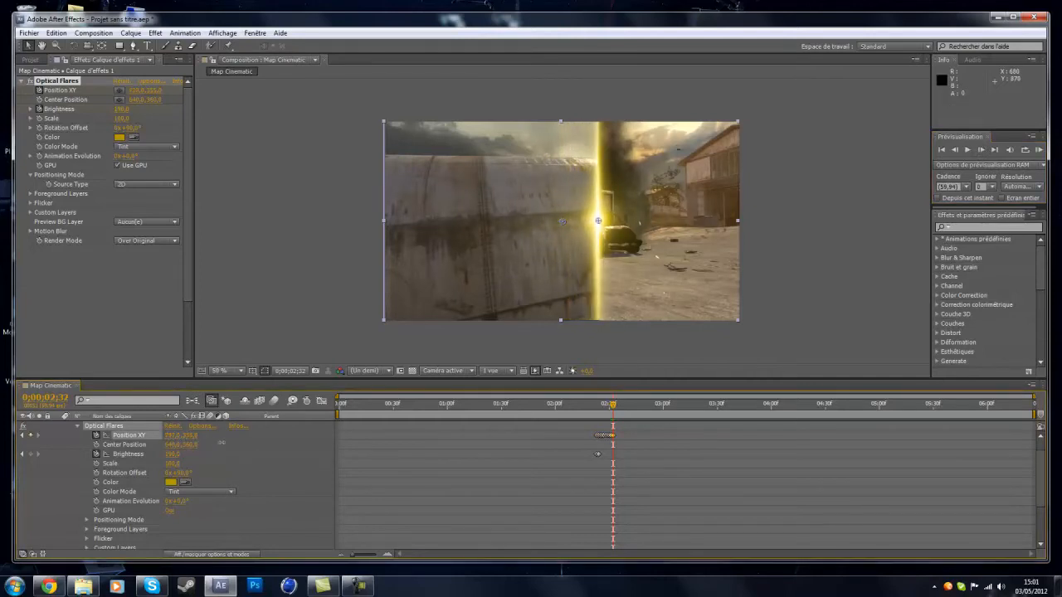
Keyframe Position XY on each frame from 0;00;02;33 to 0;00;02;36, following the wipe edge to X about 1100
{"action": "left_click", "coordinate": [981, 150]}
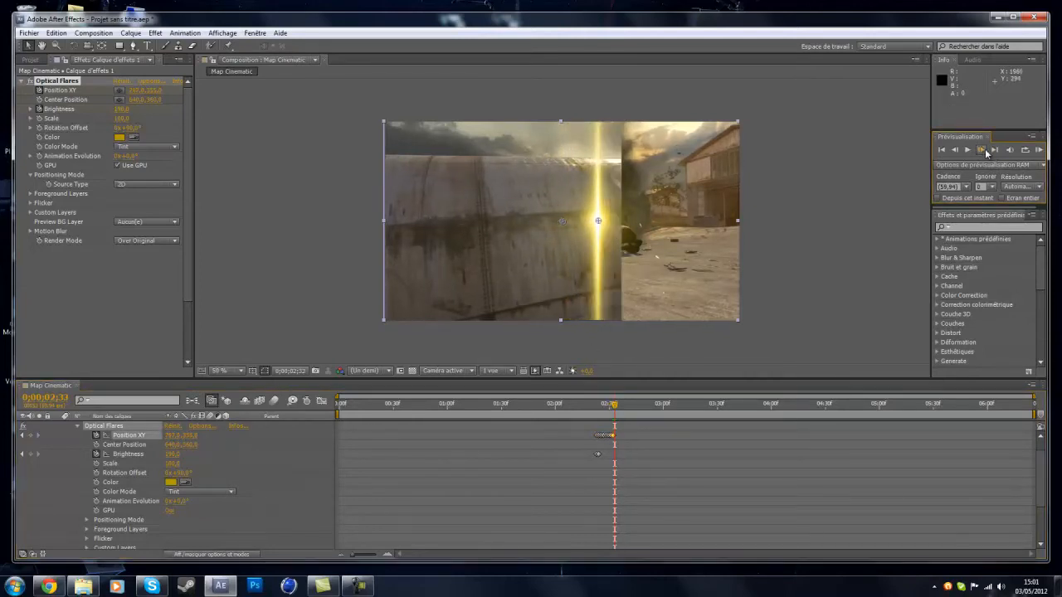
{"action": "left_click_drag", "start_coordinate": [174, 441], "coordinate": [223, 440]}
{"action": "left_click", "coordinate": [982, 151]}
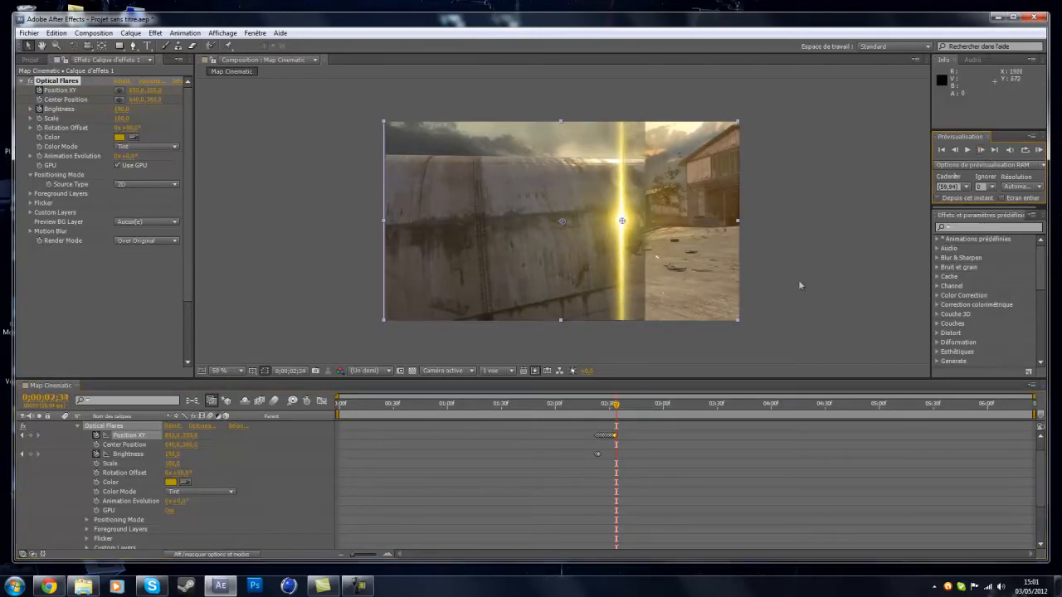
{"action": "left_click_drag", "start_coordinate": [166, 436], "coordinate": [213, 438]}
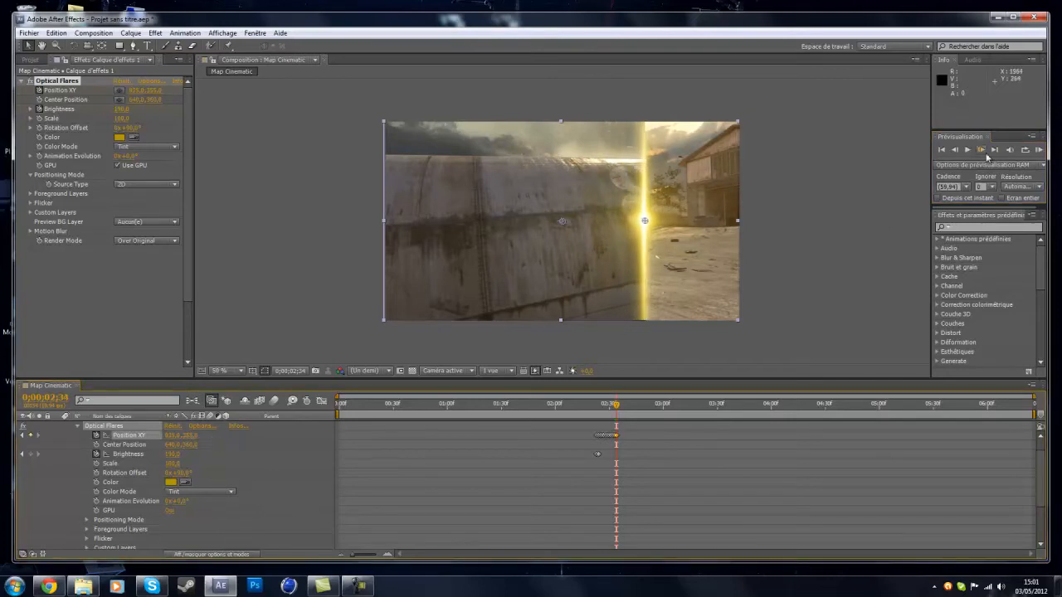
{"action": "left_click", "coordinate": [981, 151]}
{"action": "left_click_drag", "start_coordinate": [172, 436], "coordinate": [218, 435]}
{"action": "left_click", "coordinate": [982, 151]}
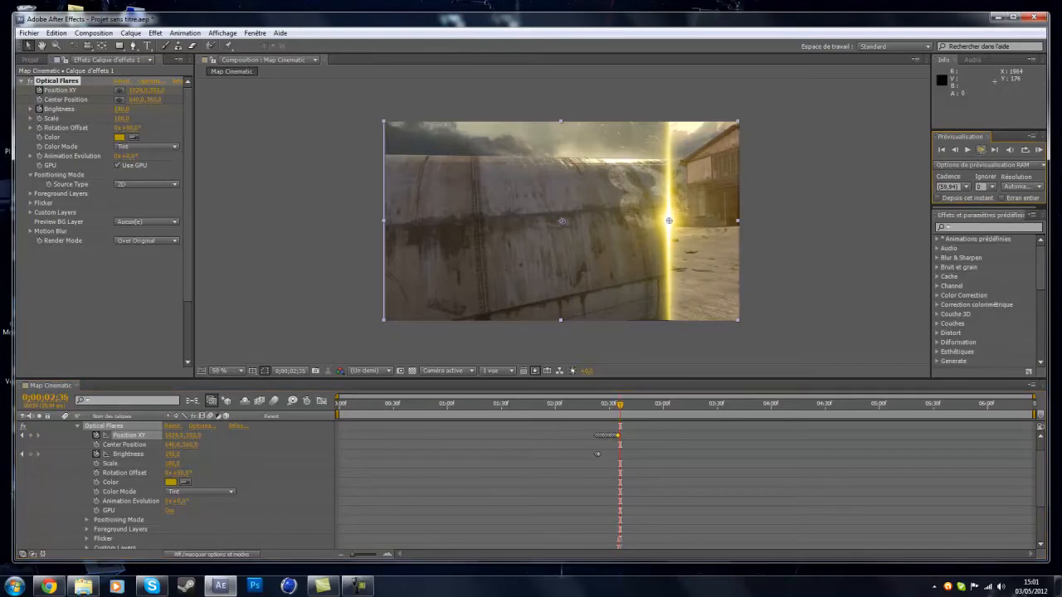
{"action": "left_click_drag", "start_coordinate": [173, 441], "coordinate": [215, 436]}
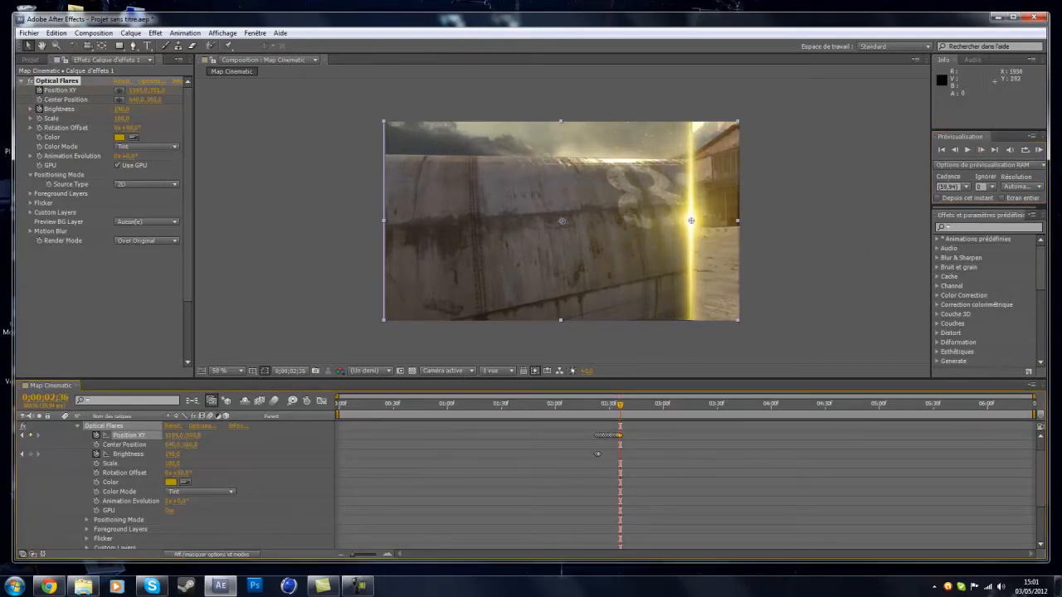
Keyframe Position XY on each frame from 0;00;02;37 to 0;00;02;39, carrying the flare past the frame's right edge to X about 1371
{"action": "left_click", "coordinate": [982, 151]}
{"action": "left_click_drag", "start_coordinate": [169, 440], "coordinate": [222, 441]}
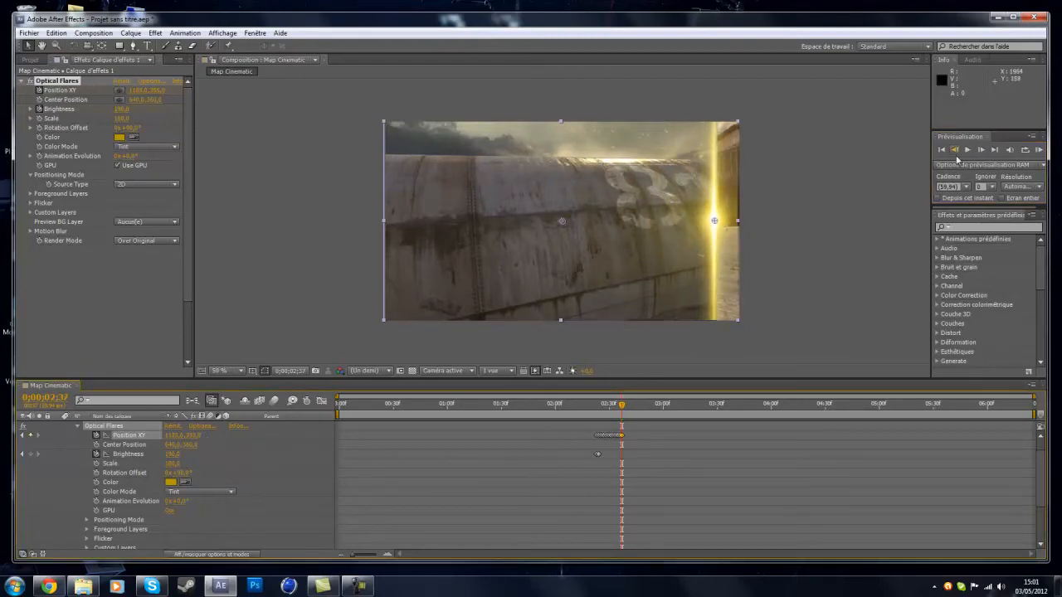
{"action": "left_click", "coordinate": [982, 150]}
{"action": "left_click_drag", "start_coordinate": [172, 442], "coordinate": [220, 435]}
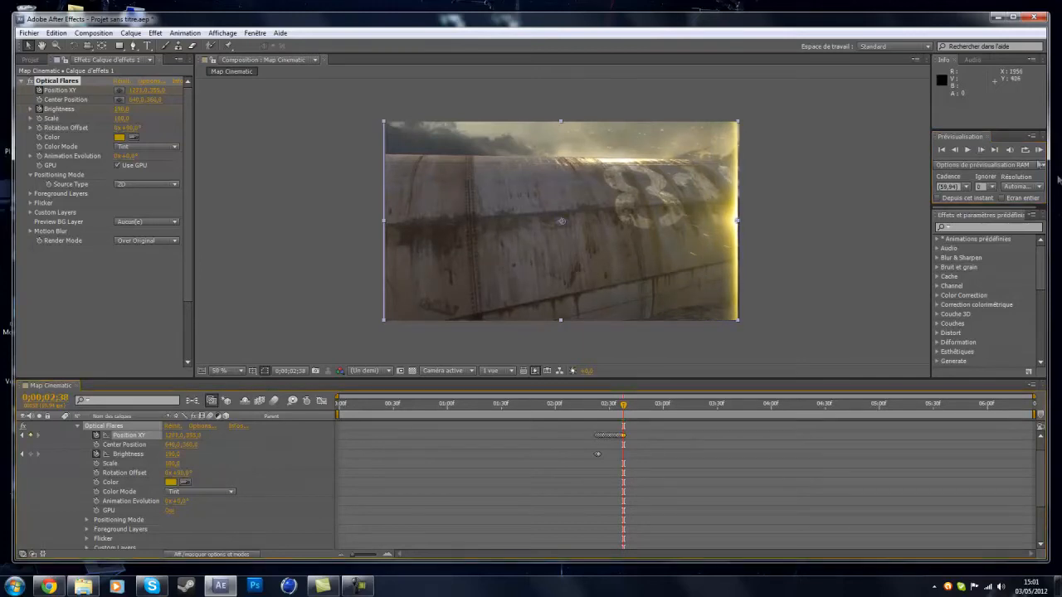
{"action": "left_click", "coordinate": [982, 150]}
{"action": "left_click_drag", "start_coordinate": [172, 442], "coordinate": [209, 437]}
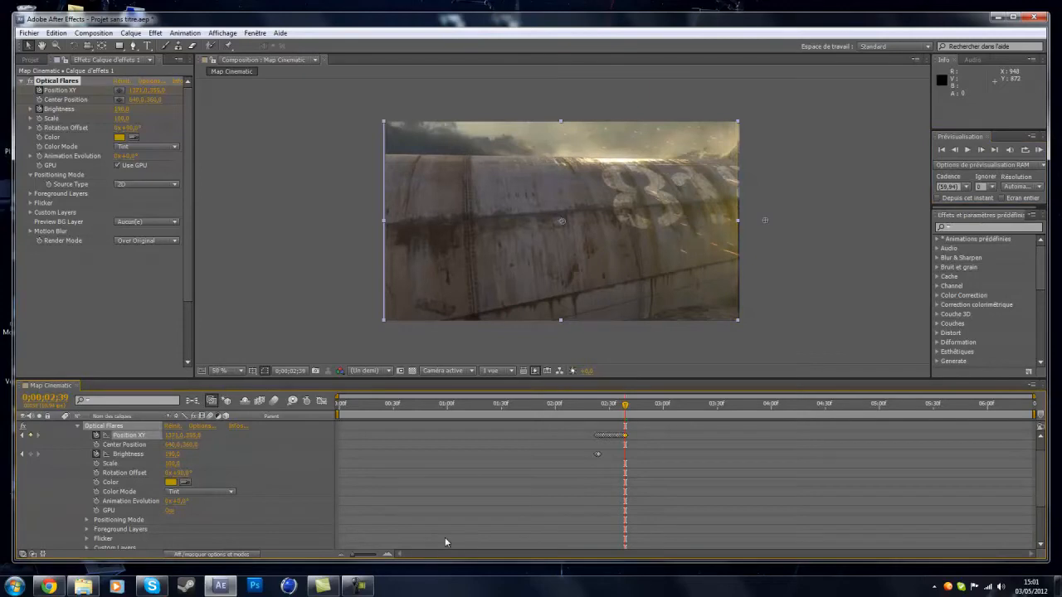
{"action": "left_click_drag", "start_coordinate": [744, 220], "coordinate": [750, 219]}
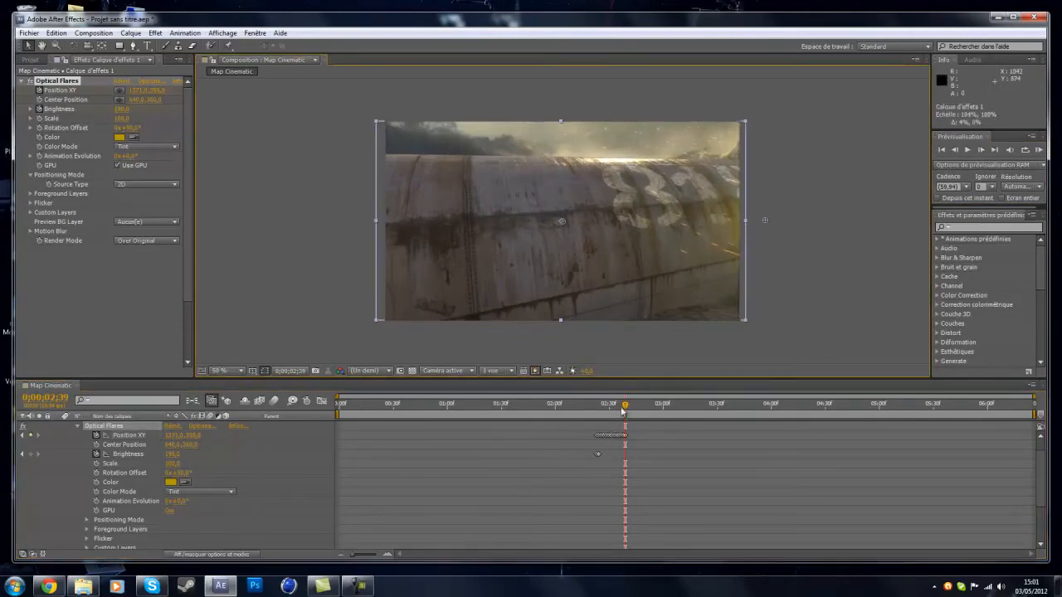
Check the wipe past 0;00;02;39 and collapse the first adjustment layer's properties in the timeline
{"action": "mouse_move", "coordinate": [625, 409]}
{"action": "left_mouse_down"}
{"action": "mouse_move", "coordinate": [540, 415]}
{"action": "mouse_move", "coordinate": [632, 412]}
{"action": "left_mouse_up"}
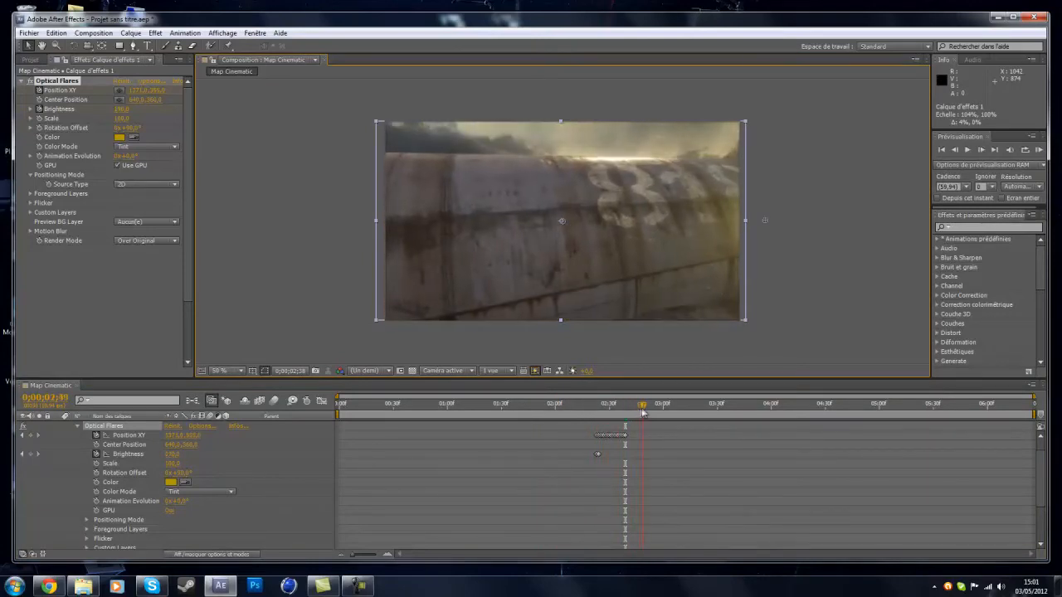
{"action": "left_click", "coordinate": [75, 428]}
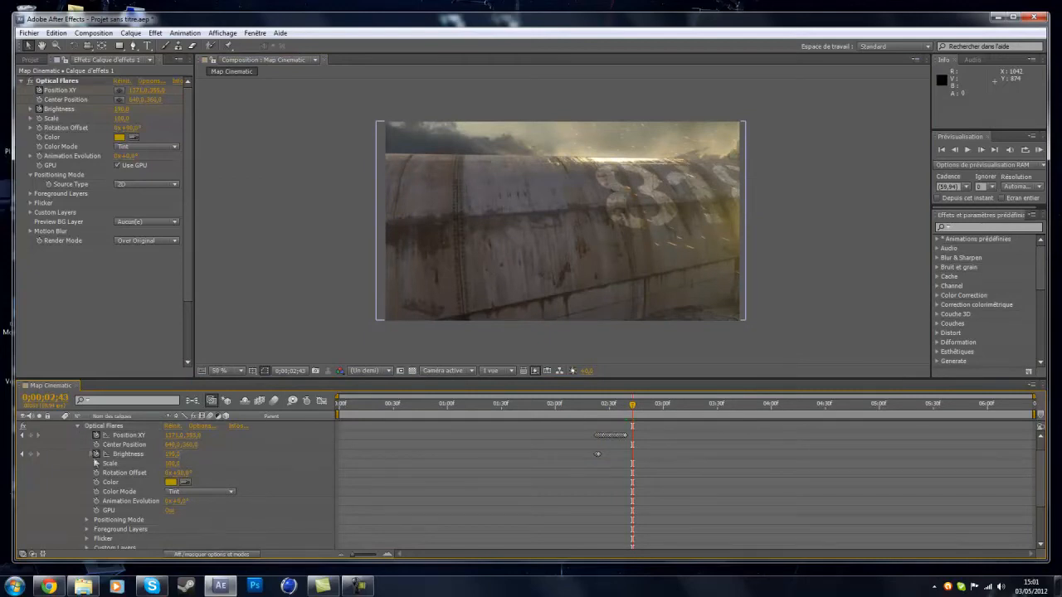
{"action": "left_click", "coordinate": [79, 427]}
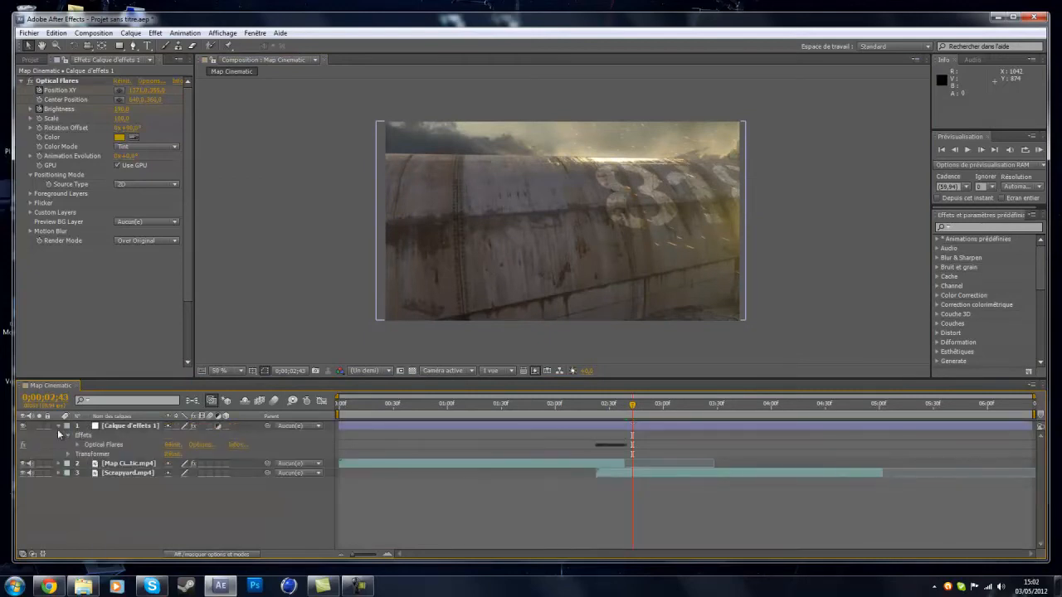
{"action": "left_click", "coordinate": [58, 426]}
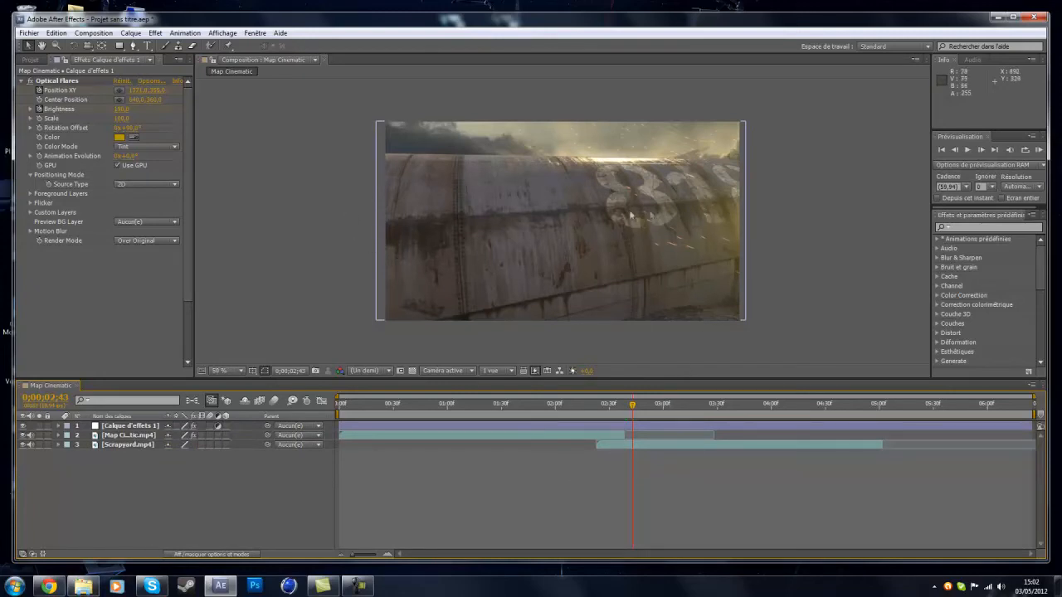
Import the Closeup.mp4 clip from its Explorer folder into the project
{"action": "left_click", "coordinate": [79, 586]}
{"action": "left_click", "coordinate": [276, 288]}
{"action": "left_click_drag", "start_coordinate": [247, 243], "coordinate": [87, 476]}
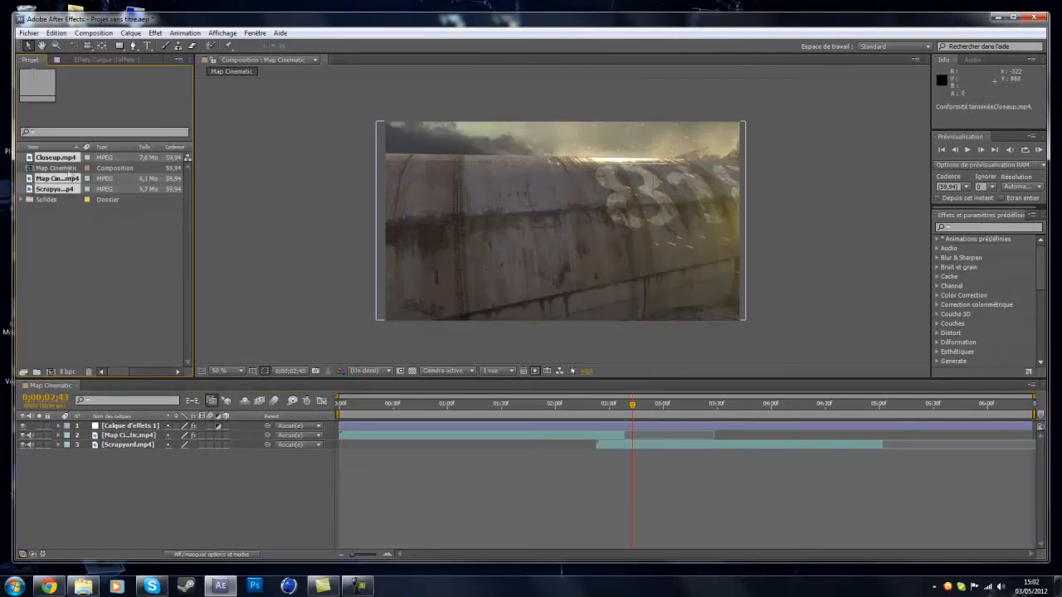
{"action": "left_click", "coordinate": [72, 230]}
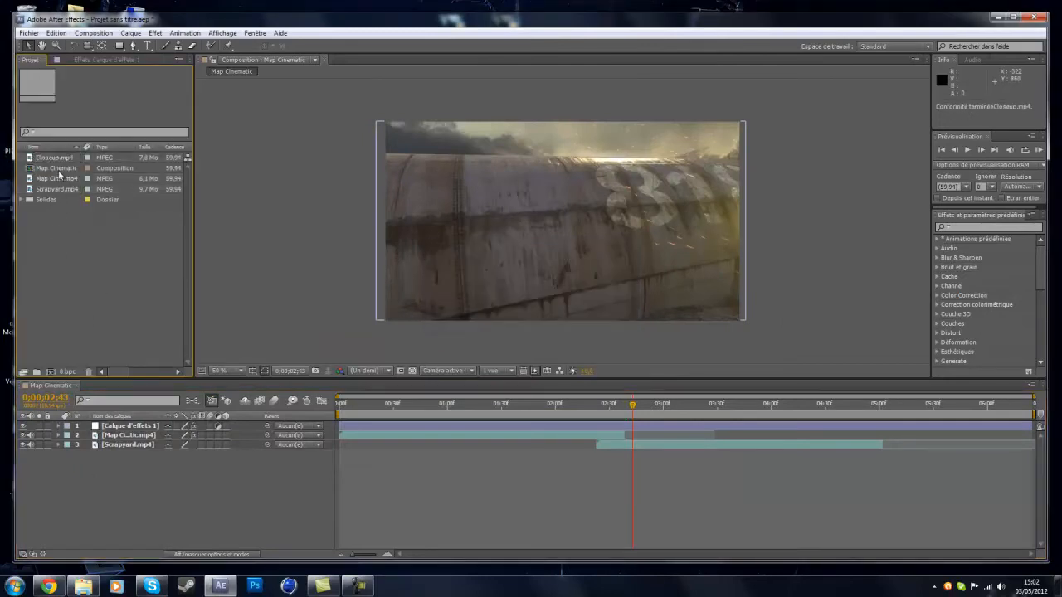
Add Closeup.mp4 as the lowest layer, starting at about 0;00;04;44 so it overlaps the end of Scrapyard.mp4
{"action": "left_click_drag", "start_coordinate": [56, 157], "coordinate": [130, 466]}
{"action": "left_click_drag", "start_coordinate": [524, 461], "coordinate": [1031, 453]}
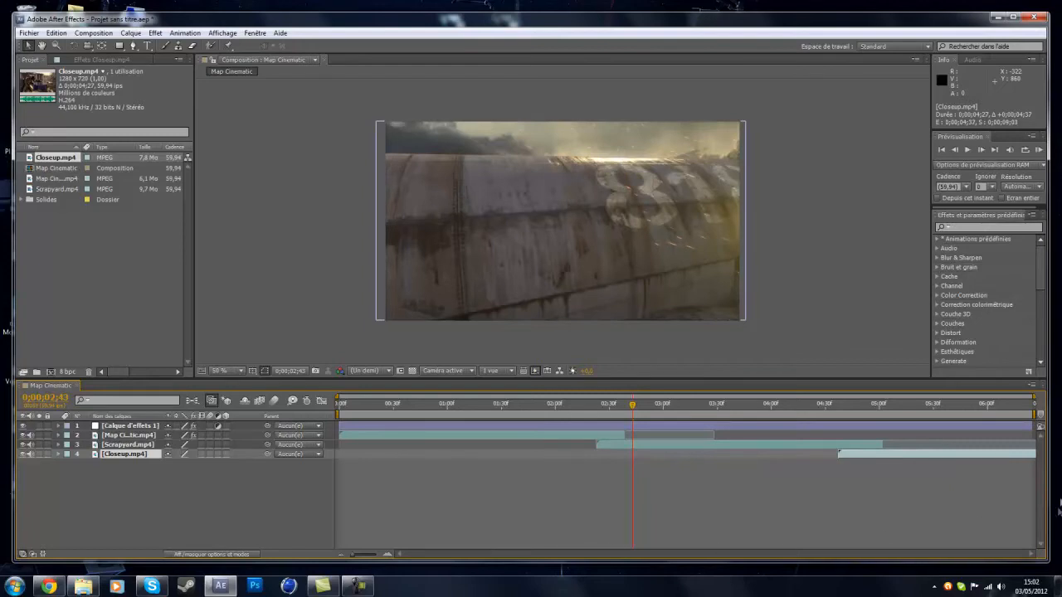
{"action": "left_click_drag", "start_coordinate": [866, 458], "coordinate": [878, 458]}
Apply the Volet linéaire (linear wipe) transition effect to the Scrapyard.mp4 layer
{"action": "left_click", "coordinate": [876, 443]}
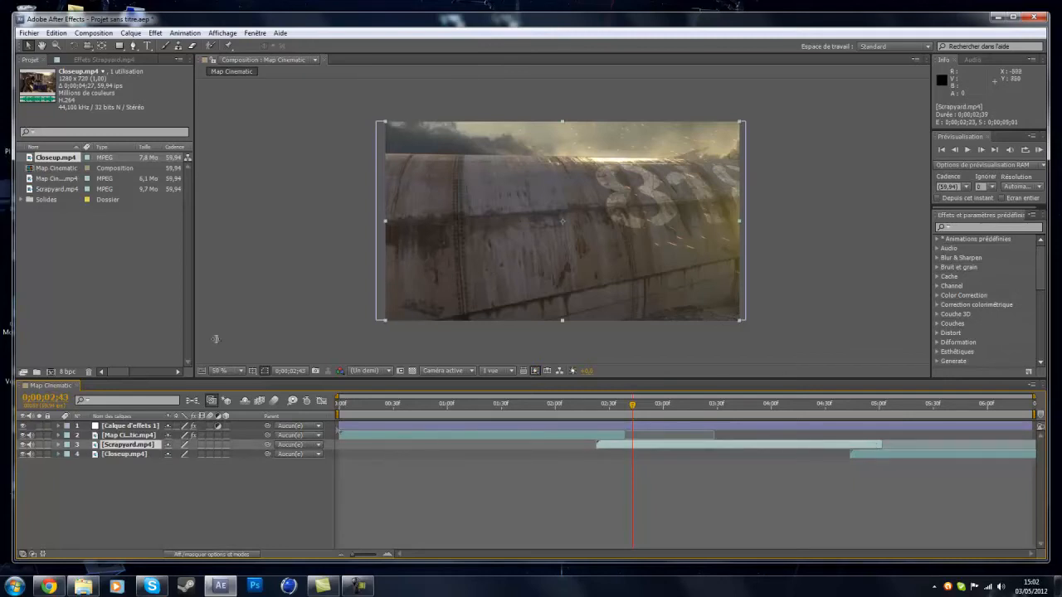
{"action": "left_click", "coordinate": [155, 33]}
{"action": "mouse_move", "coordinate": [189, 452]}
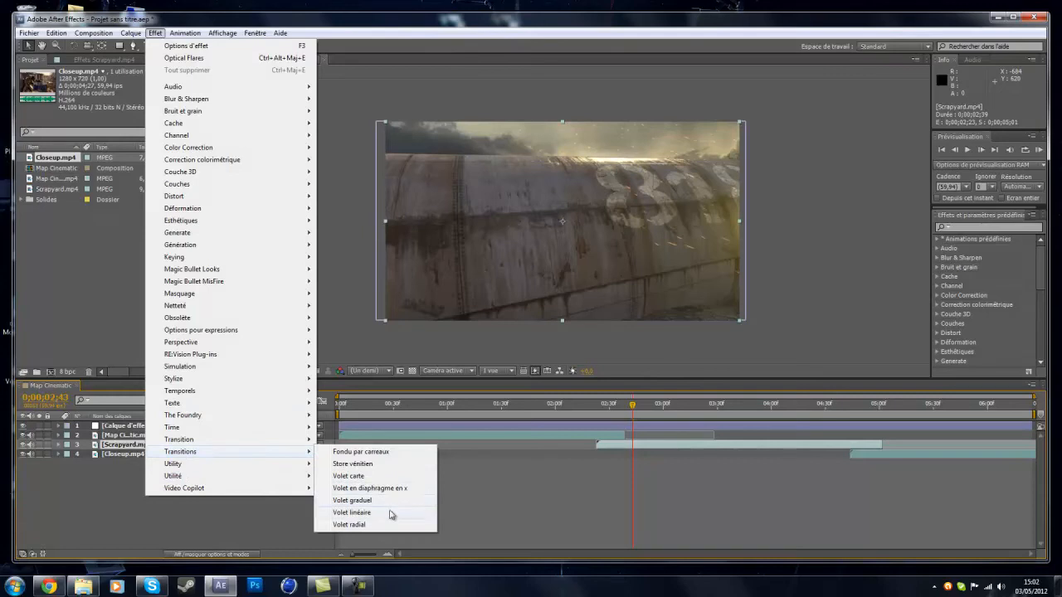
{"action": "left_click", "coordinate": [390, 512]}
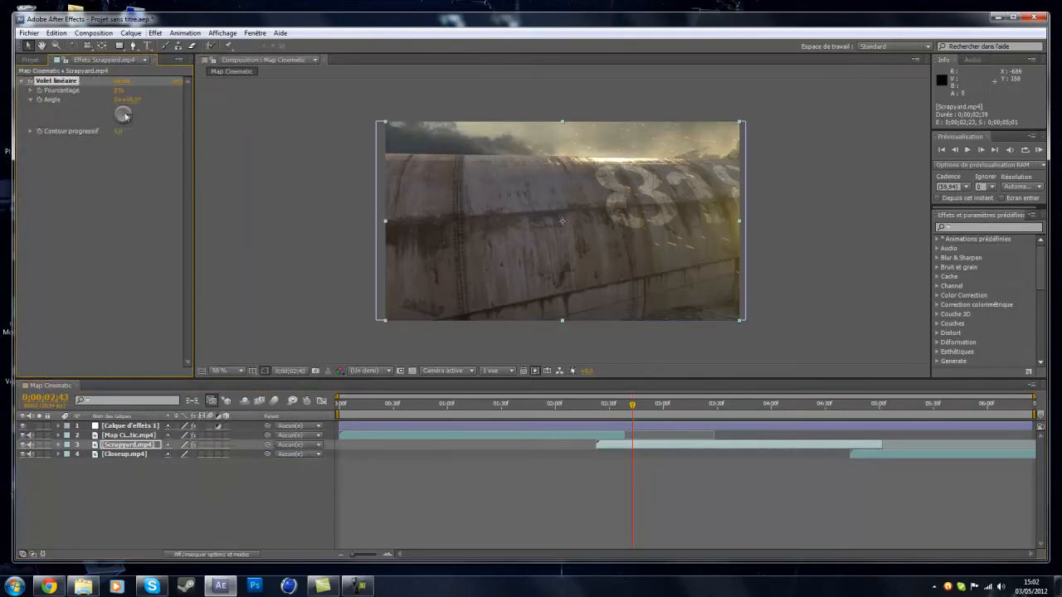
At 0;00;04;46, preview the Scrapyard.mp4 wipe with Pourcentage at 54% and set its Angle to -90°
{"action": "left_click", "coordinate": [853, 428]}
{"action": "left_click", "coordinate": [855, 407]}
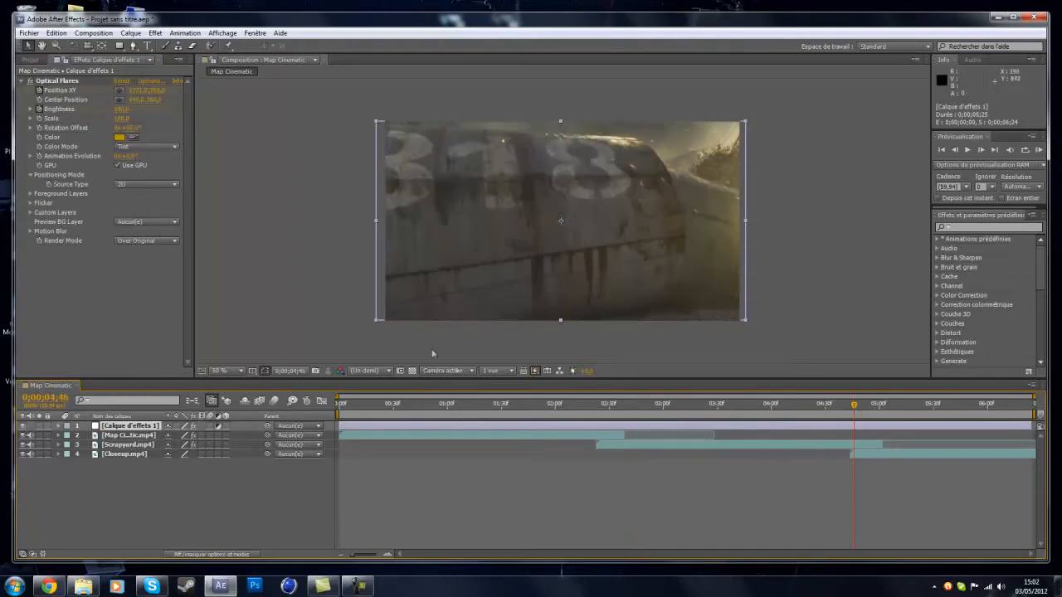
{"action": "left_click", "coordinate": [127, 445]}
{"action": "left_click_drag", "start_coordinate": [118, 90], "coordinate": [82, 113]}
{"action": "left_click", "coordinate": [128, 100]}
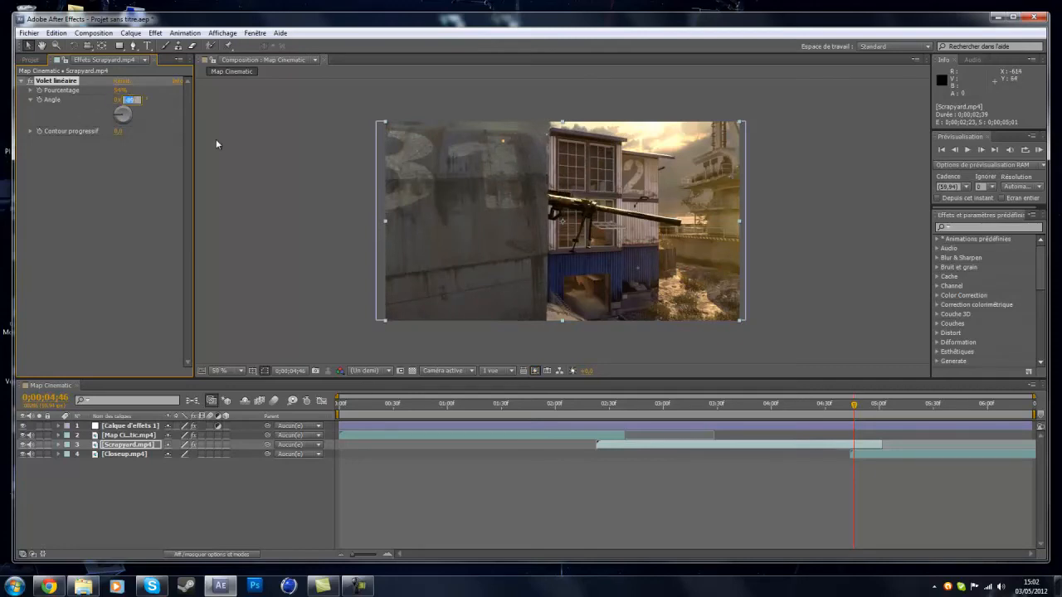
{"action": "type", "text": "-90"}
{"action": "key", "text": "Return"}
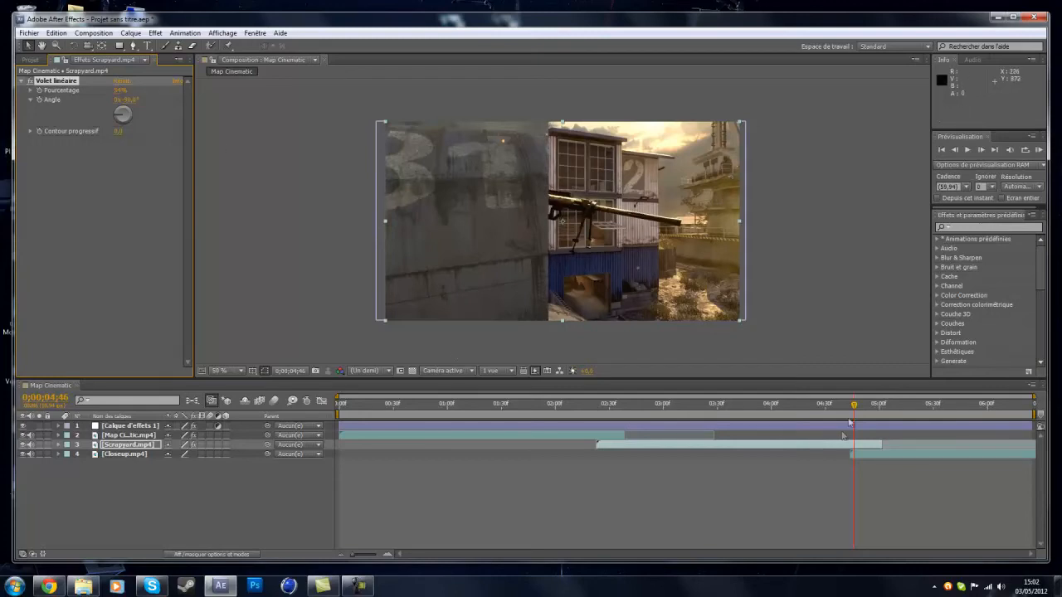
At 0;00;04;44, set the Scrapyard.mp4 wipe's Pourcentage to 0% and start keyframing it
{"action": "left_click_drag", "start_coordinate": [855, 406], "coordinate": [849, 408]}
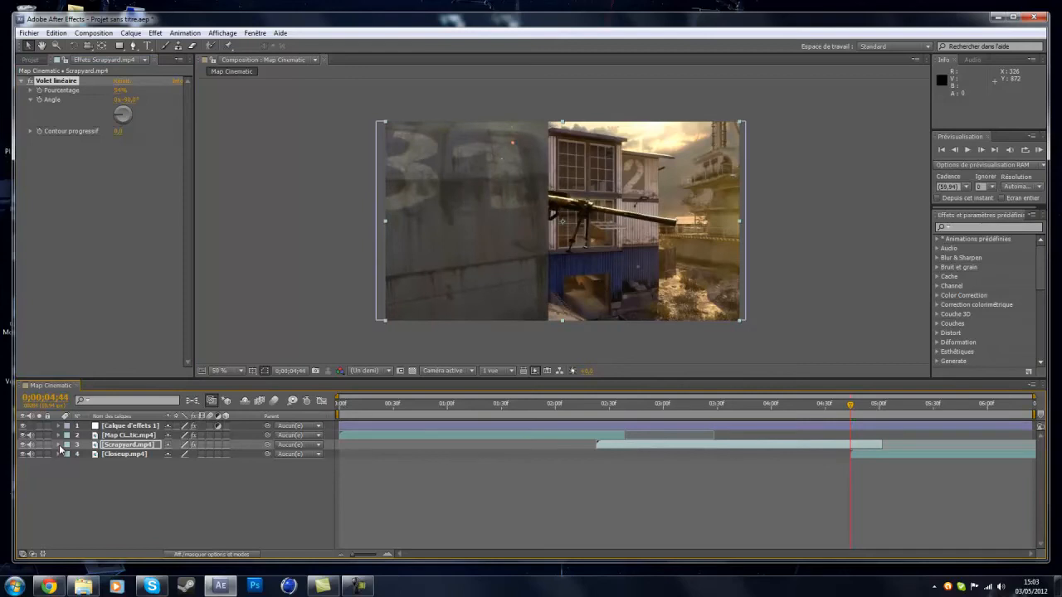
{"action": "left_click", "coordinate": [59, 445]}
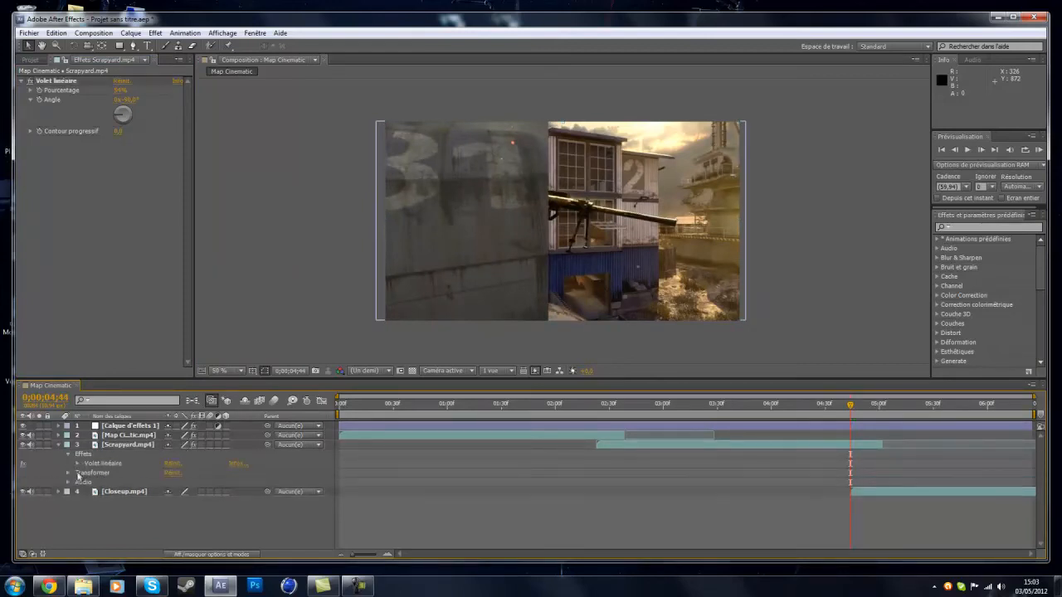
{"action": "left_click", "coordinate": [77, 464]}
{"action": "left_click", "coordinate": [172, 473]}
{"action": "type", "text": "0"}
{"action": "key", "text": "Return"}
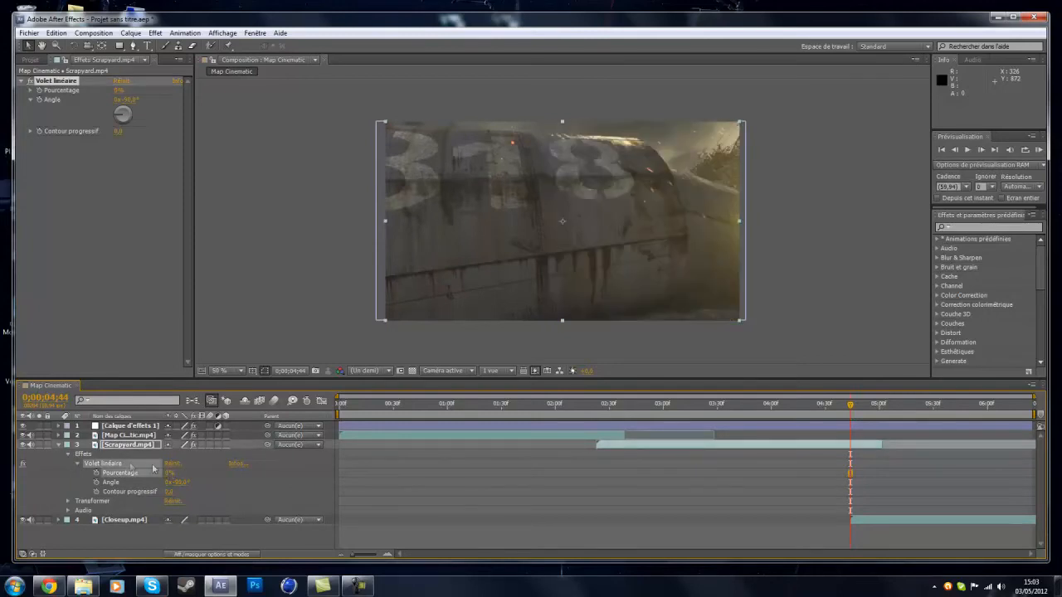
{"action": "left_click", "coordinate": [97, 473]}
Keyframe the wipe's Pourcentage at 100% at 0;00;05;01 and collapse the Scrapyard.mp4 layer
{"action": "left_click_drag", "start_coordinate": [854, 408], "coordinate": [883, 415]}
{"action": "left_click", "coordinate": [169, 473]}
{"action": "type", "text": "100"}
{"action": "key", "text": "Return"}
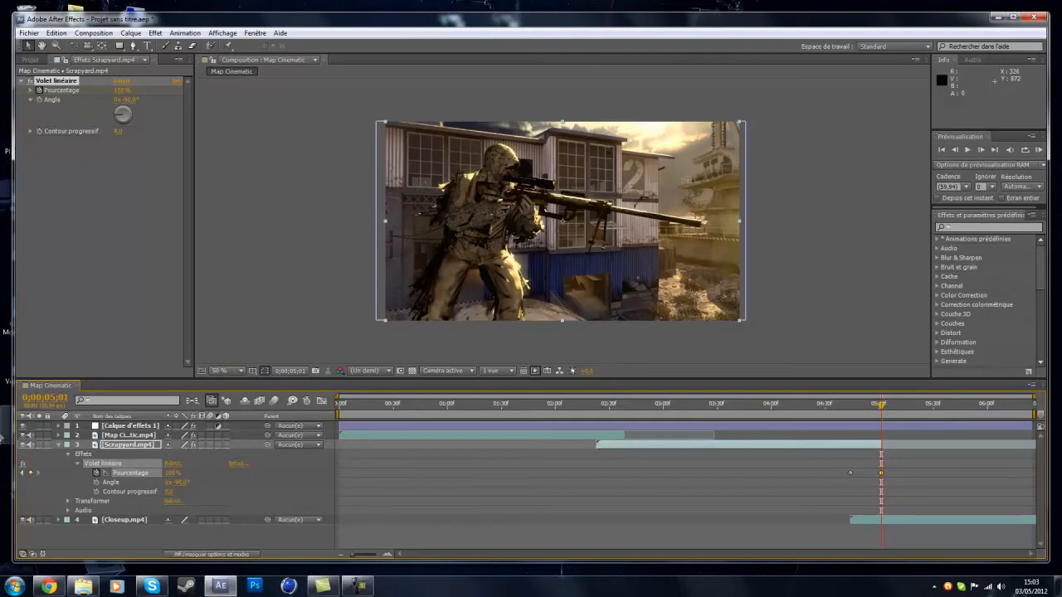
{"action": "left_click", "coordinate": [58, 446]}
Create a second adjustment layer (Calque d'effets) above the other layers
{"action": "right_click", "coordinate": [129, 490]}
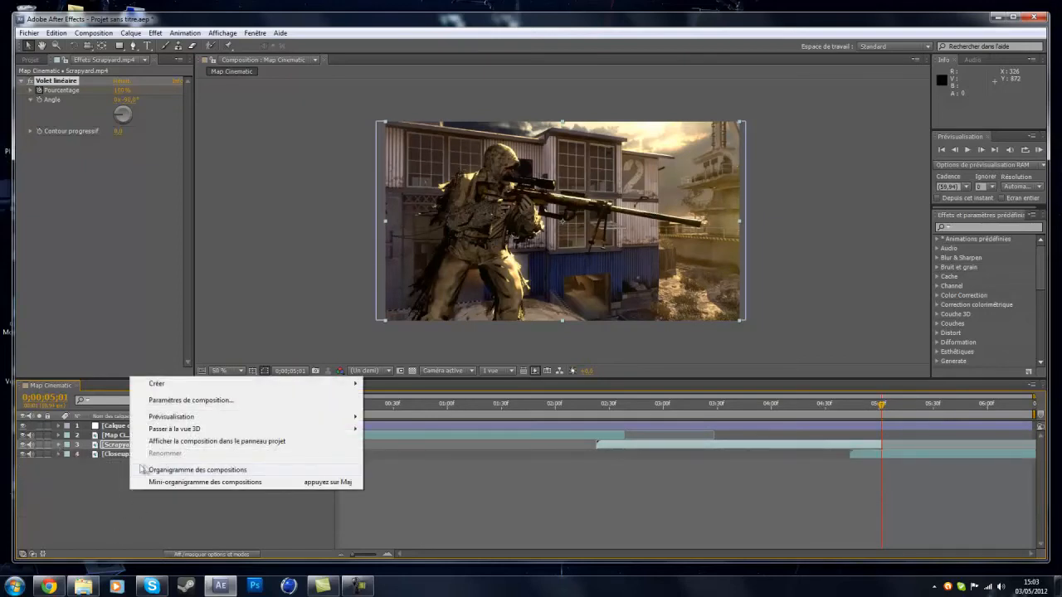
{"action": "left_click", "coordinate": [127, 470]}
{"action": "right_click", "coordinate": [149, 495]}
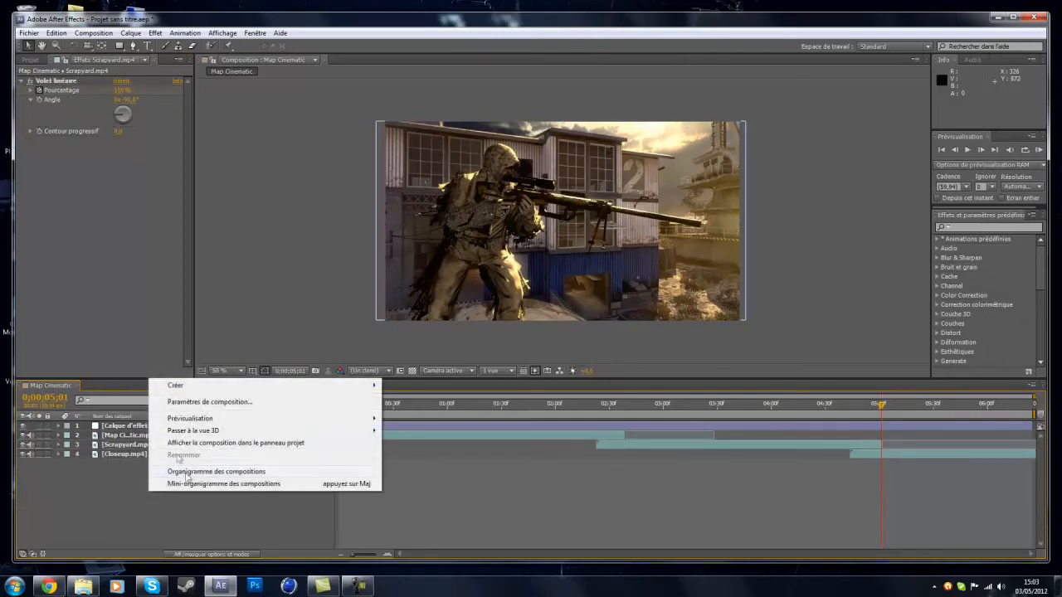
{"action": "mouse_move", "coordinate": [184, 387]}
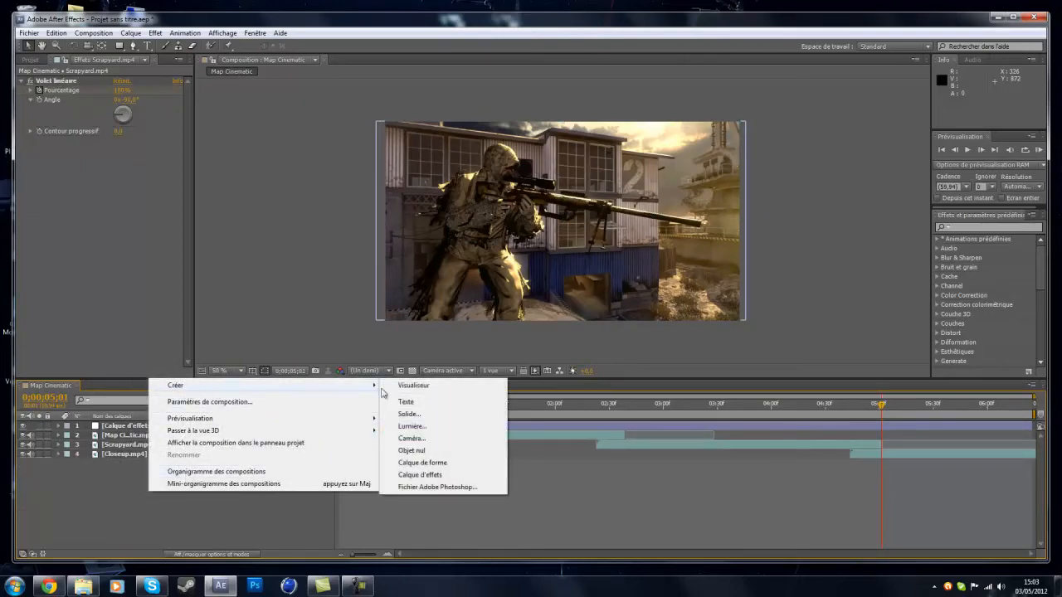
{"action": "left_click", "coordinate": [436, 478]}
Apply Optical Flares to the new adjustment layer and set its Render Mode to Over Original
{"action": "left_click", "coordinate": [155, 33]}
{"action": "mouse_move", "coordinate": [298, 487]}
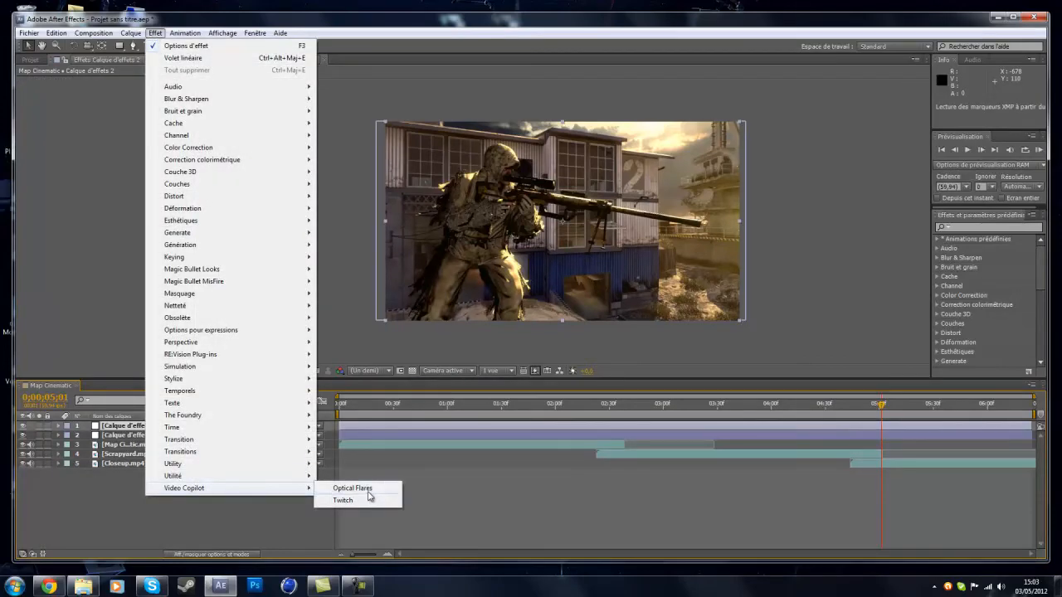
{"action": "left_click", "coordinate": [365, 489]}
{"action": "left_click", "coordinate": [139, 244]}
{"action": "left_click", "coordinate": [149, 279]}
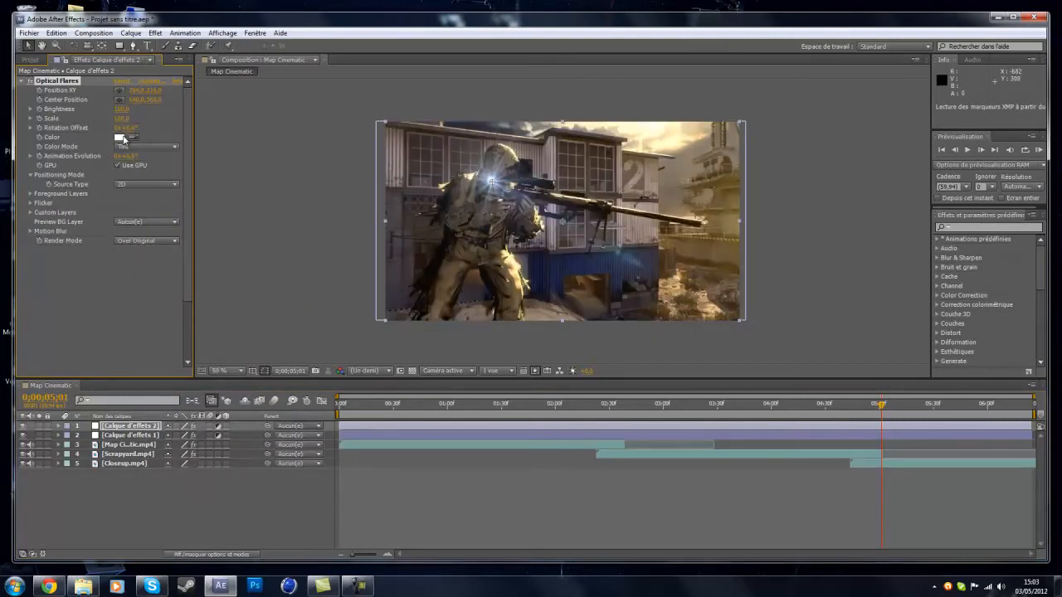
Set the new flare's Color to a golden orange
{"action": "left_click", "coordinate": [122, 137]}
{"action": "left_click", "coordinate": [552, 347]}
{"action": "left_click_drag", "start_coordinate": [533, 310], "coordinate": [561, 230]}
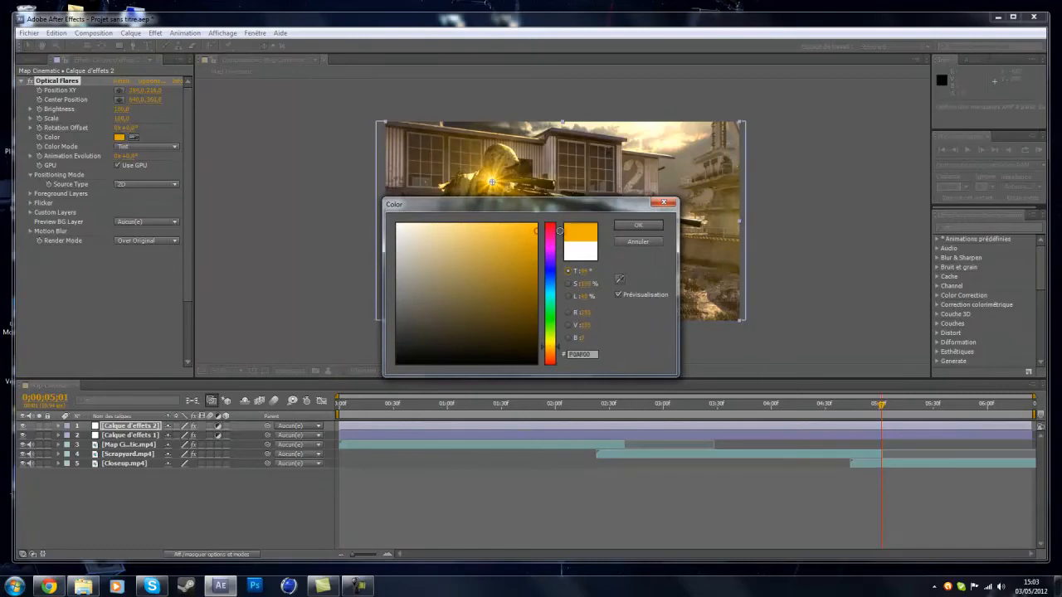
{"action": "left_click", "coordinate": [638, 225]}
Open the Optical Flares options and remove every default lens object from the stack
{"action": "left_click", "coordinate": [141, 81]}
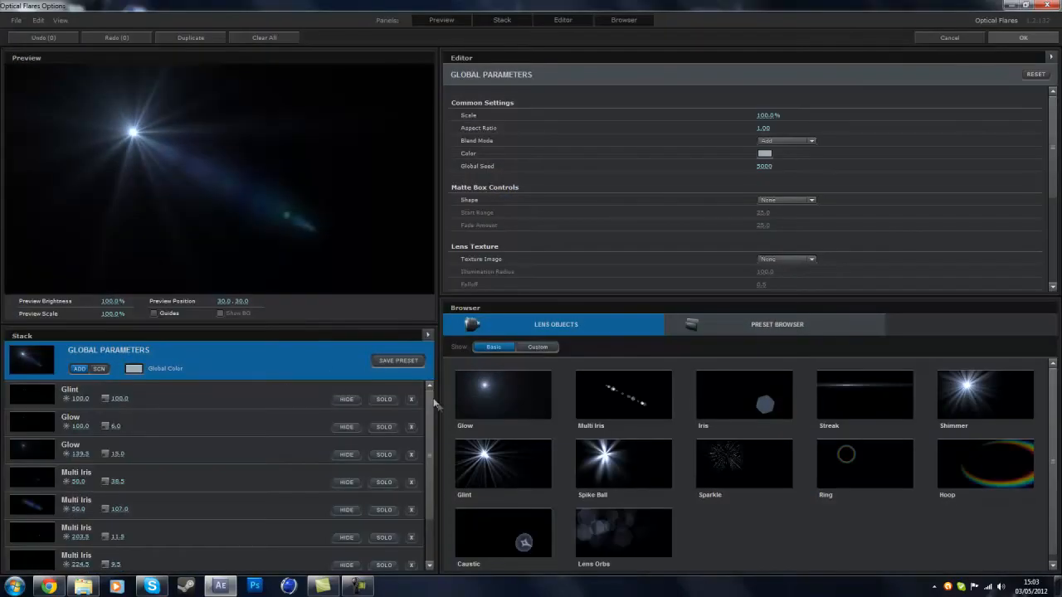
{"action": "left_click", "coordinate": [411, 400]}
{"action": "left_click", "coordinate": [410, 399]}
{"action": "left_click", "coordinate": [410, 399]}
{"action": "left_click", "coordinate": [410, 399]}
{"action": "left_click", "coordinate": [410, 400]}
{"action": "left_click", "coordinate": [411, 401]}
{"action": "left_click", "coordinate": [411, 401]}
{"action": "left_click", "coordinate": [411, 403]}
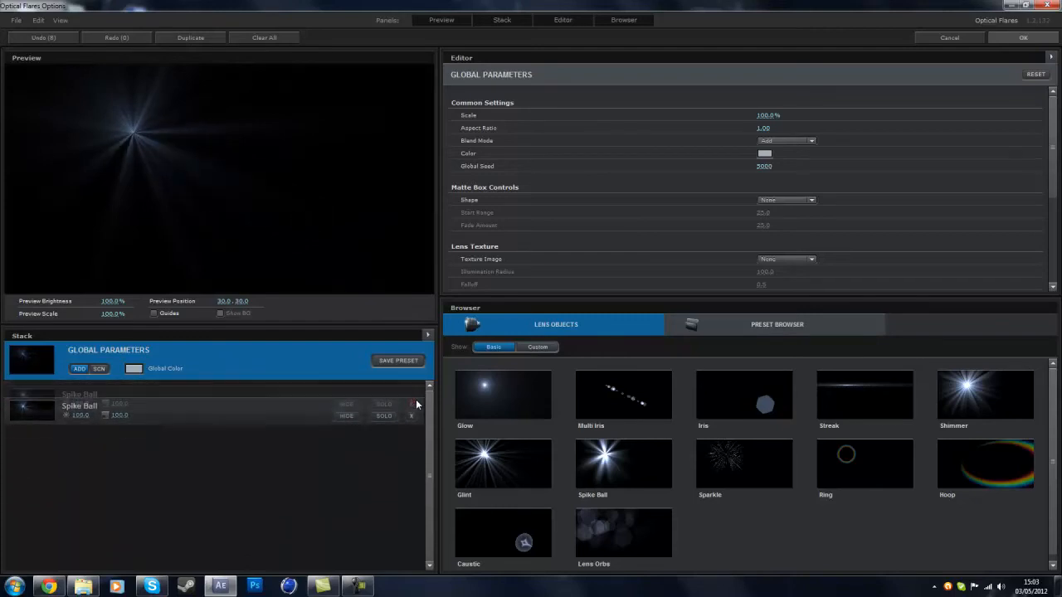
{"action": "left_click", "coordinate": [411, 405]}
Build the flare from one Glow and one Streak lens object and accept the options
{"action": "left_click", "coordinate": [503, 394]}
{"action": "left_click", "coordinate": [864, 394]}
{"action": "left_click_drag", "start_coordinate": [69, 400], "coordinate": [41, 411]}
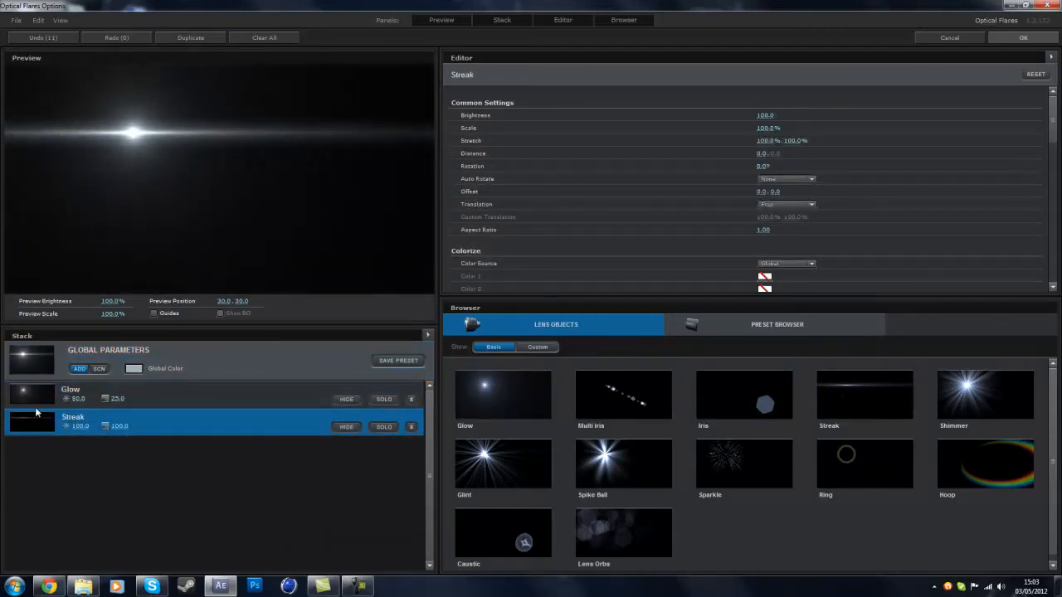
{"action": "left_click", "coordinate": [1023, 37]}
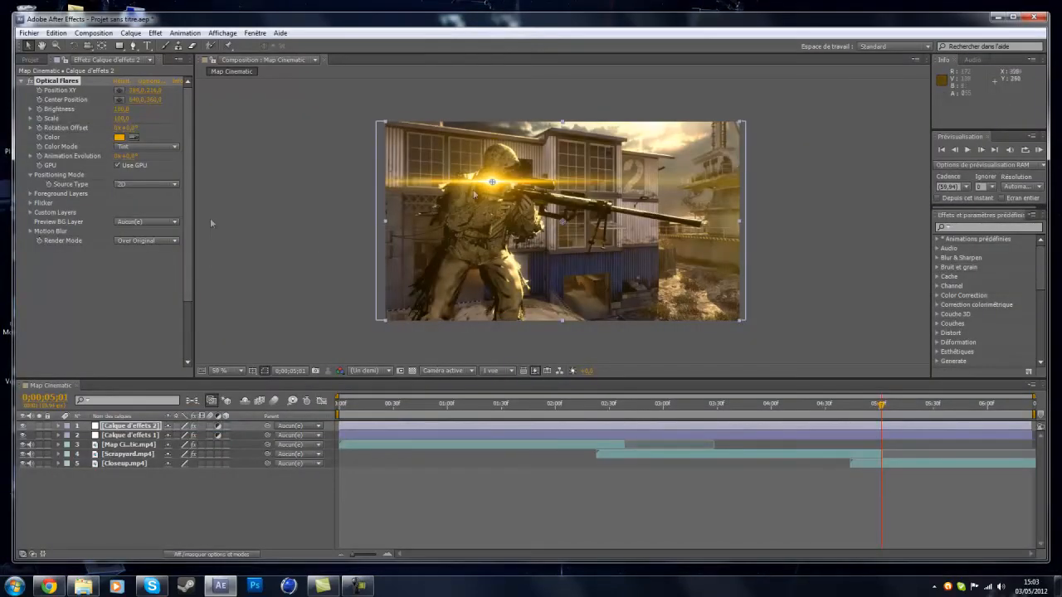
Set the flare's Rotation Offset to 90° and move it past the frame's right edge, to about 1340, 356
{"action": "left_click_drag", "start_coordinate": [125, 128], "coordinate": [191, 140]}
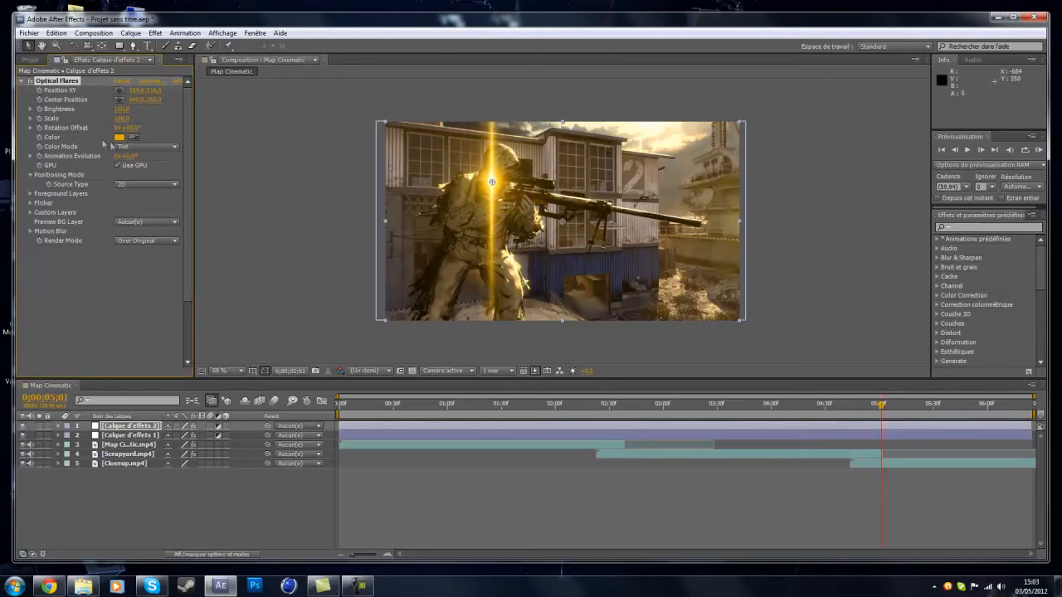
{"action": "left_click_drag", "start_coordinate": [492, 180], "coordinate": [756, 220]}
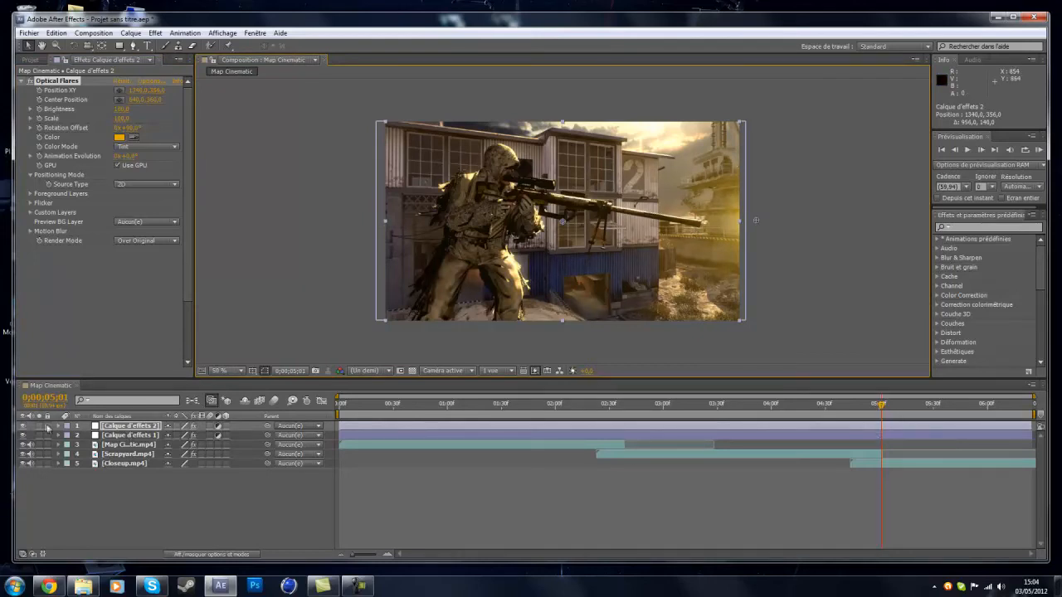
Keyframe Position XY at 0;00;04;44 with the flare off-frame, and at 0;00;04;45 on the wipe edge at X about 1209
{"action": "left_click", "coordinate": [58, 427]}
{"action": "left_click", "coordinate": [70, 437]}
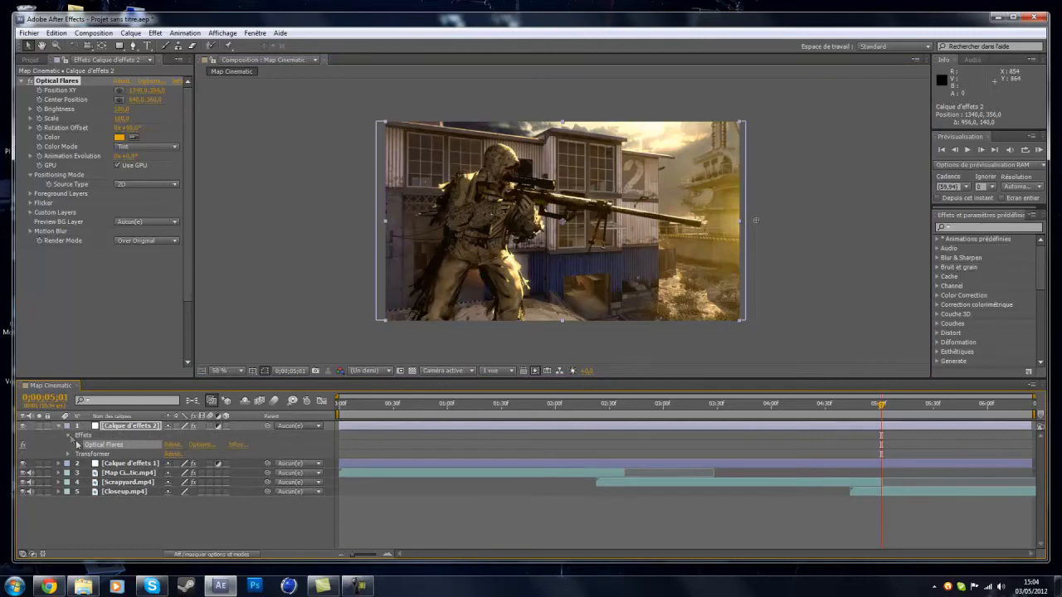
{"action": "left_click", "coordinate": [75, 445]}
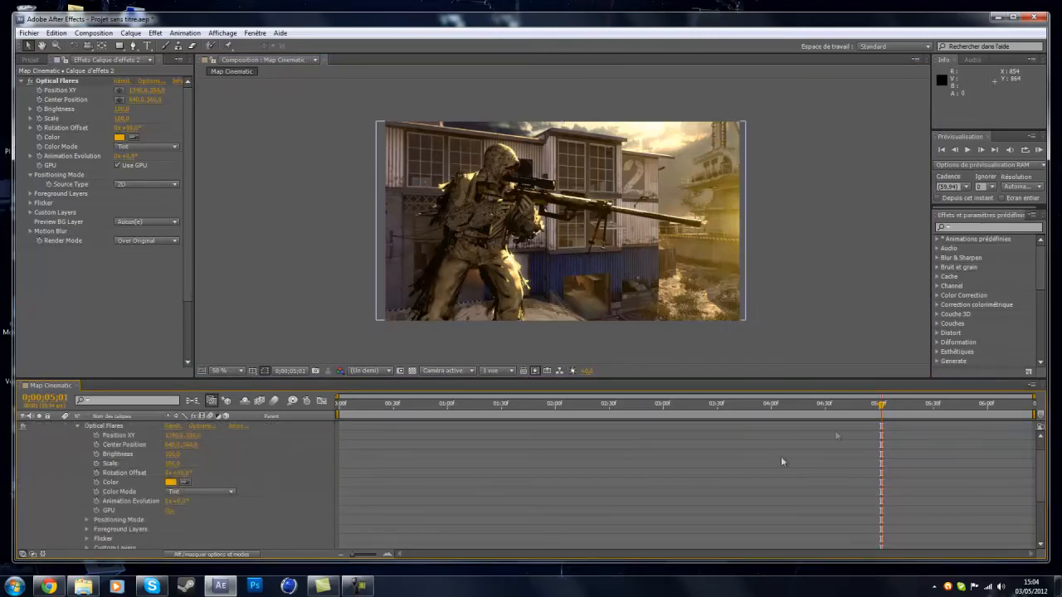
{"action": "left_click_drag", "start_coordinate": [883, 405], "coordinate": [856, 410]}
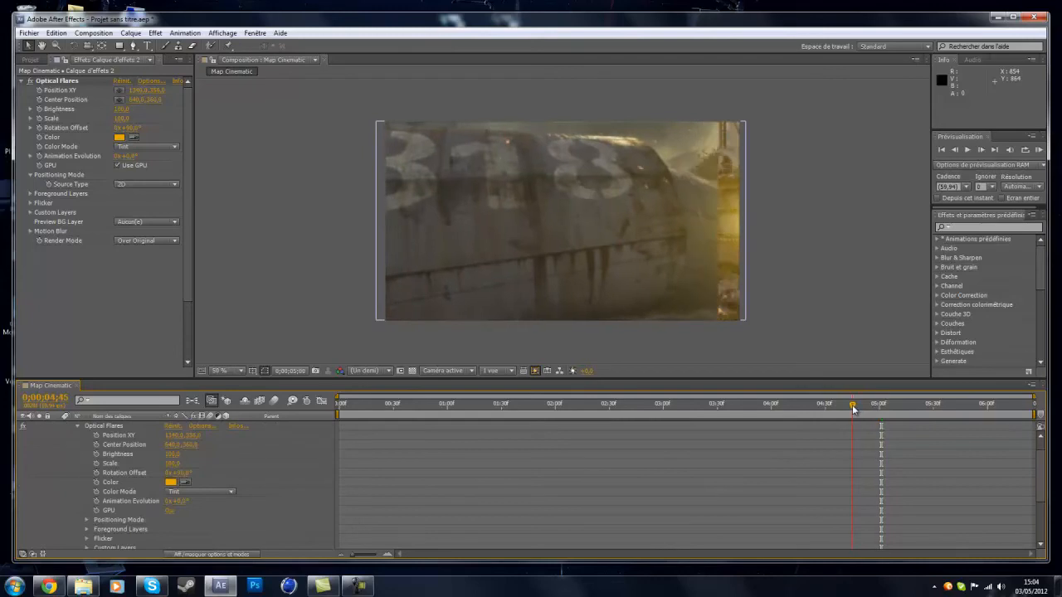
{"action": "left_click", "coordinate": [954, 150]}
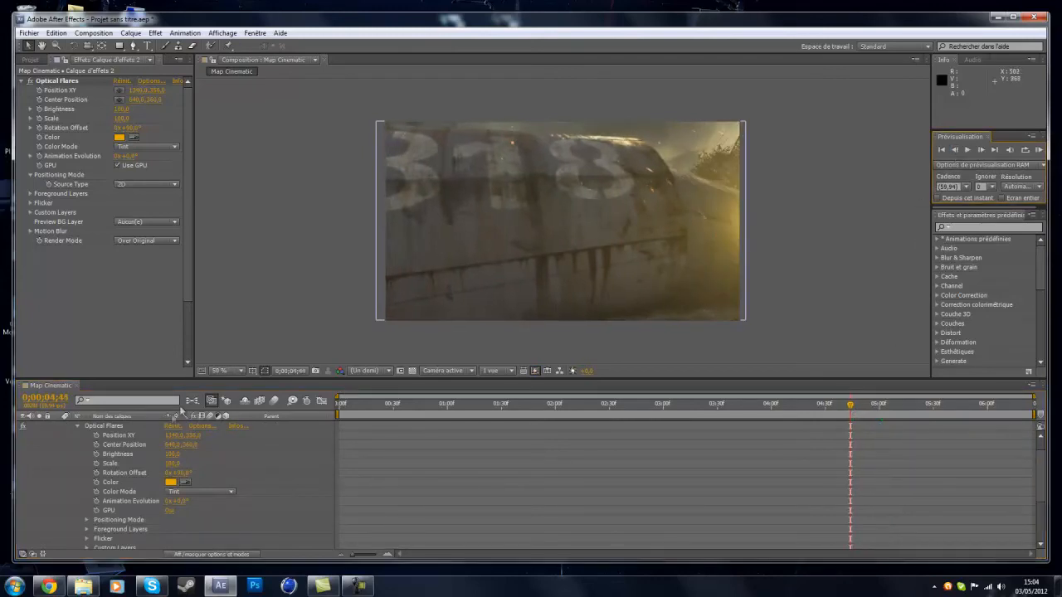
{"action": "left_click", "coordinate": [96, 436]}
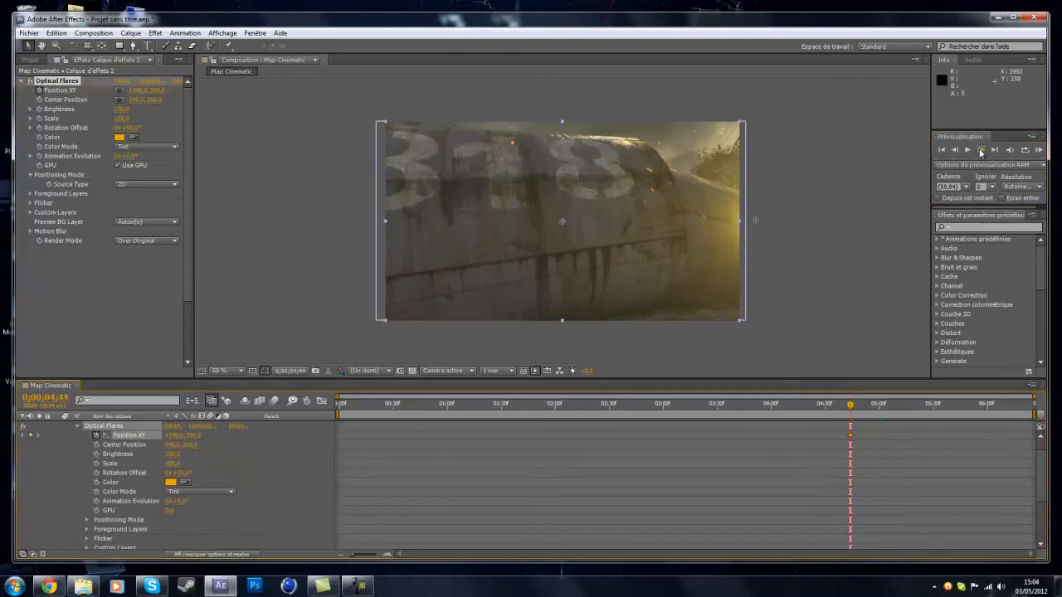
{"action": "left_click", "coordinate": [981, 151]}
{"action": "left_click_drag", "start_coordinate": [171, 435], "coordinate": [95, 436]}
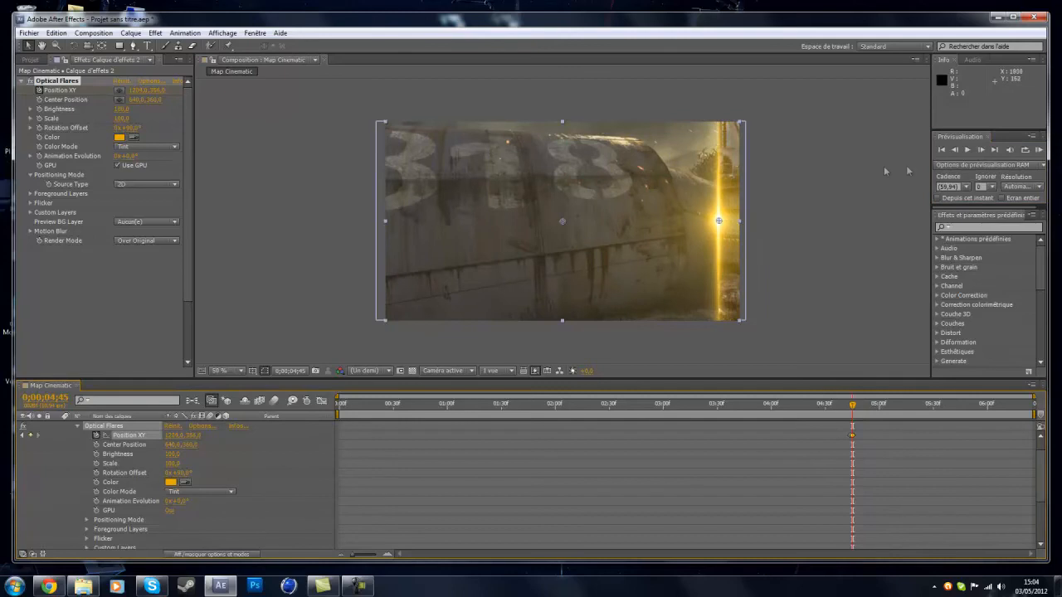
Keyframe the flare's Position XY on the wipe edge at 0;00;04;46, 04;47 and 04;48, with X about 1129, 1046 and 983
{"action": "left_click", "coordinate": [981, 150]}
{"action": "left_click_drag", "start_coordinate": [175, 436], "coordinate": [137, 436]}
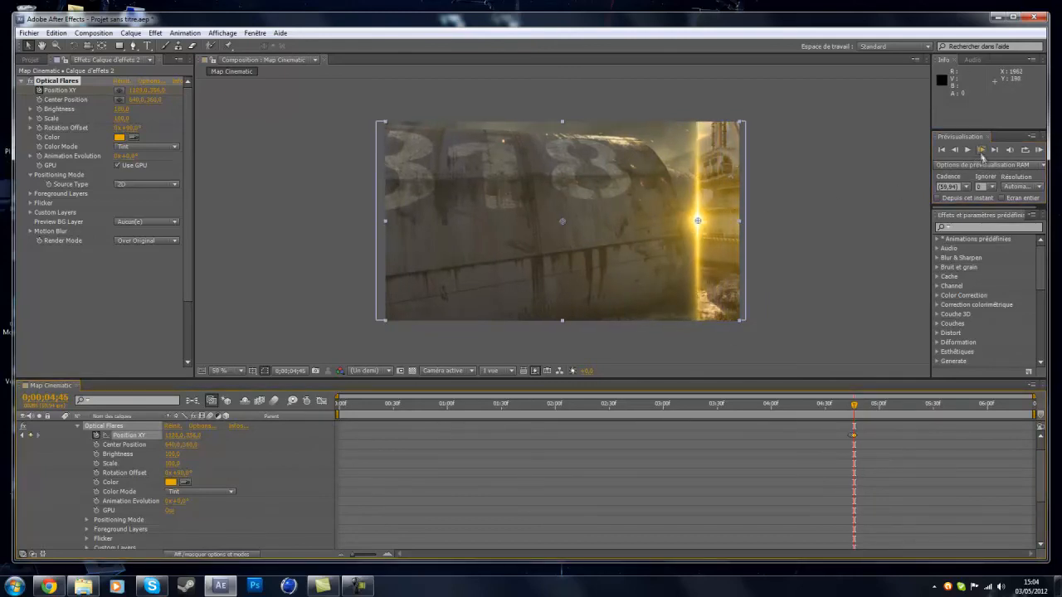
{"action": "double_click", "coordinate": [981, 151]}
{"action": "left_click_drag", "start_coordinate": [177, 435], "coordinate": [150, 435]}
{"action": "left_click", "coordinate": [981, 151]}
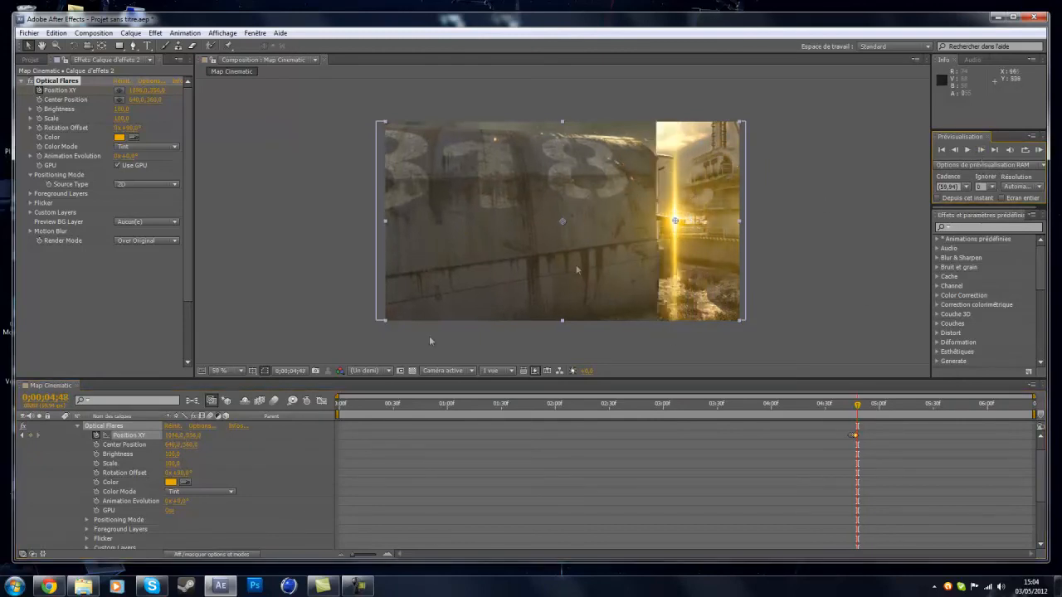
{"action": "left_click_drag", "start_coordinate": [178, 435], "coordinate": [144, 441]}
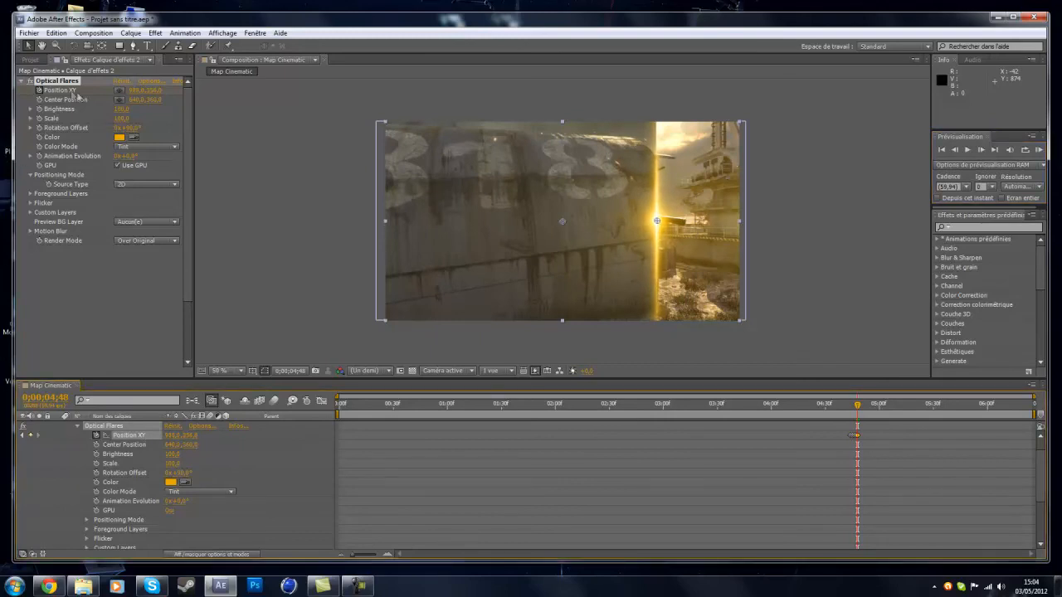
Keyframe the flare on the wipe edge at 0;00;04;49, 04;50 and 04;51, with X about 904, 834 and 749
{"action": "left_click", "coordinate": [955, 150]}
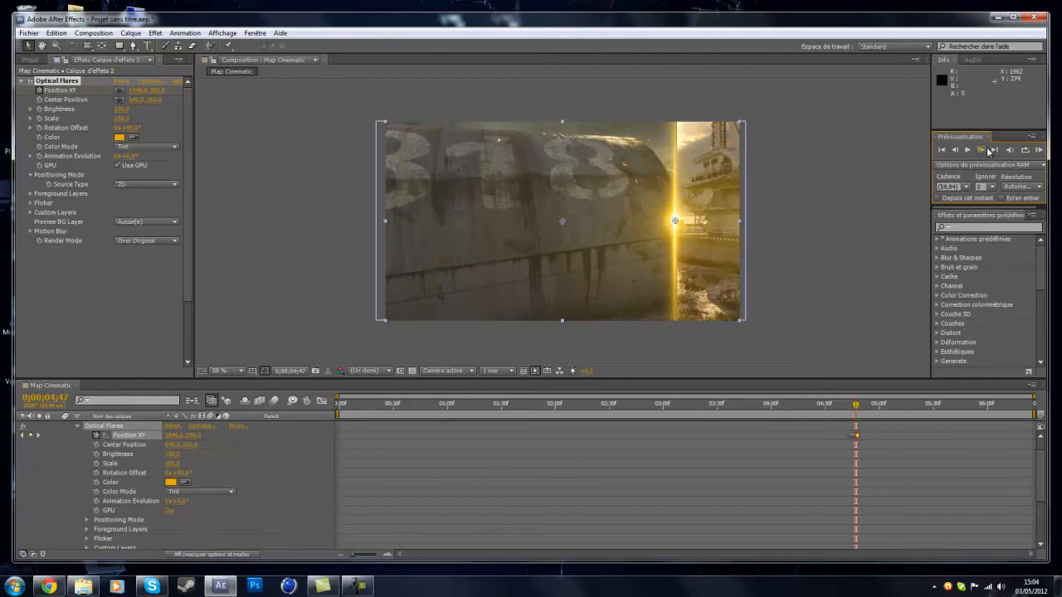
{"action": "left_click", "coordinate": [985, 150]}
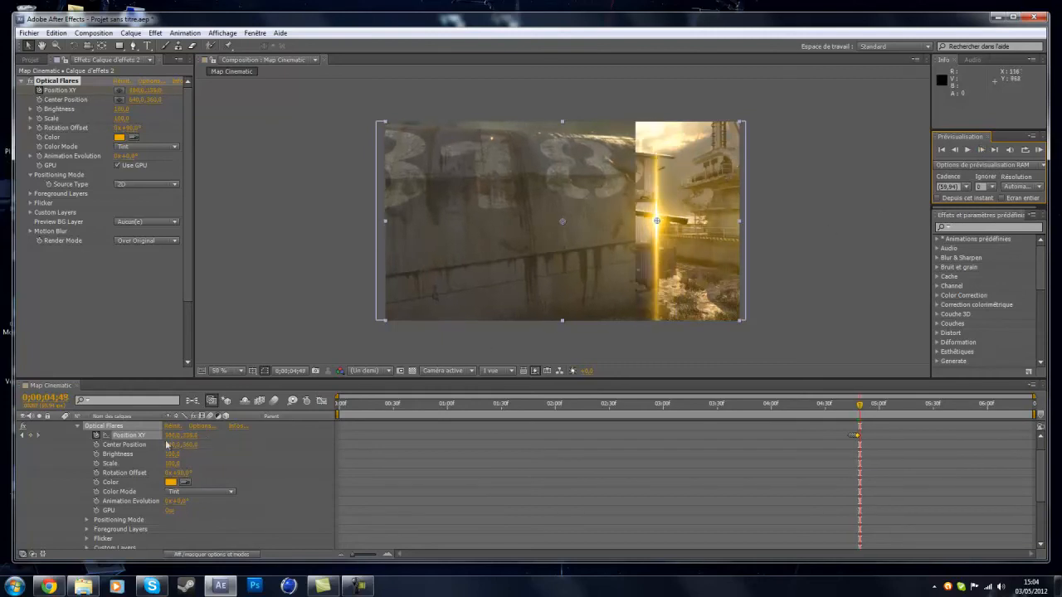
{"action": "left_click_drag", "start_coordinate": [657, 220], "coordinate": [638, 221]}
{"action": "left_click_drag", "start_coordinate": [127, 436], "coordinate": [122, 436]}
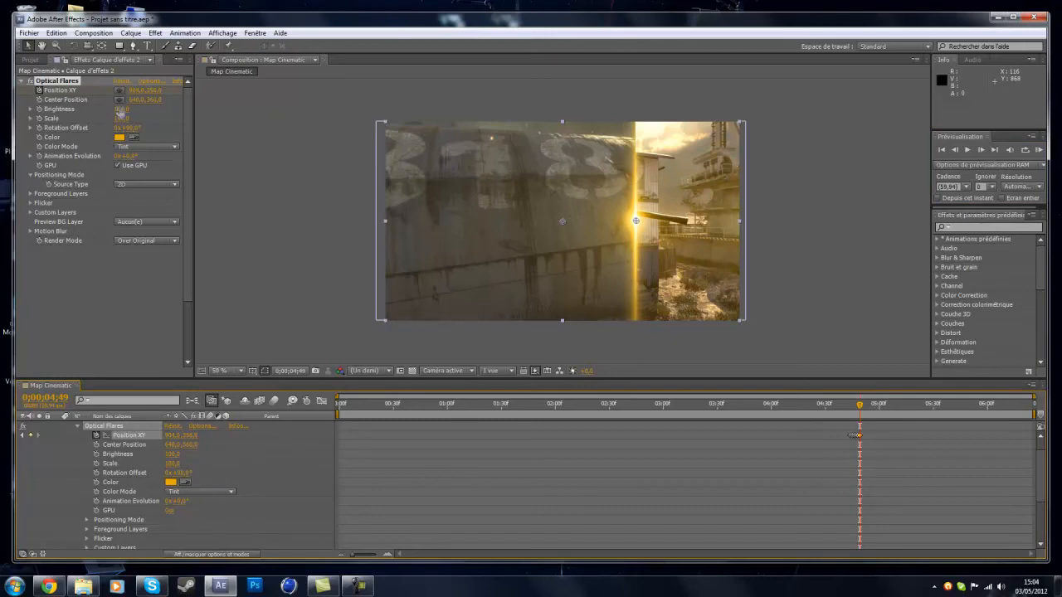
{"action": "left_click", "coordinate": [991, 149]}
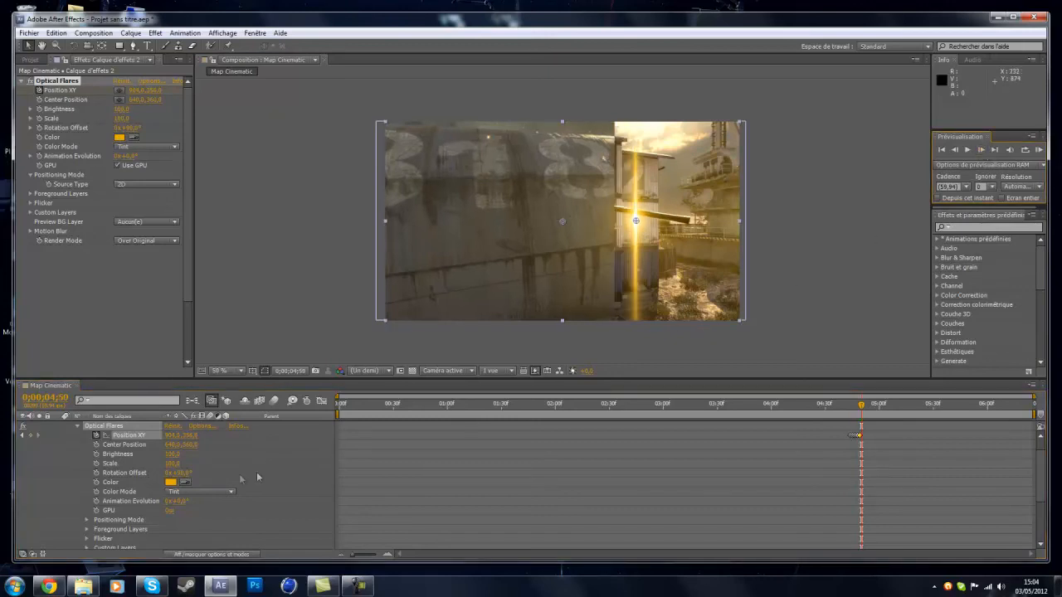
{"action": "left_click_drag", "start_coordinate": [169, 436], "coordinate": [130, 436]}
{"action": "left_click", "coordinate": [981, 150]}
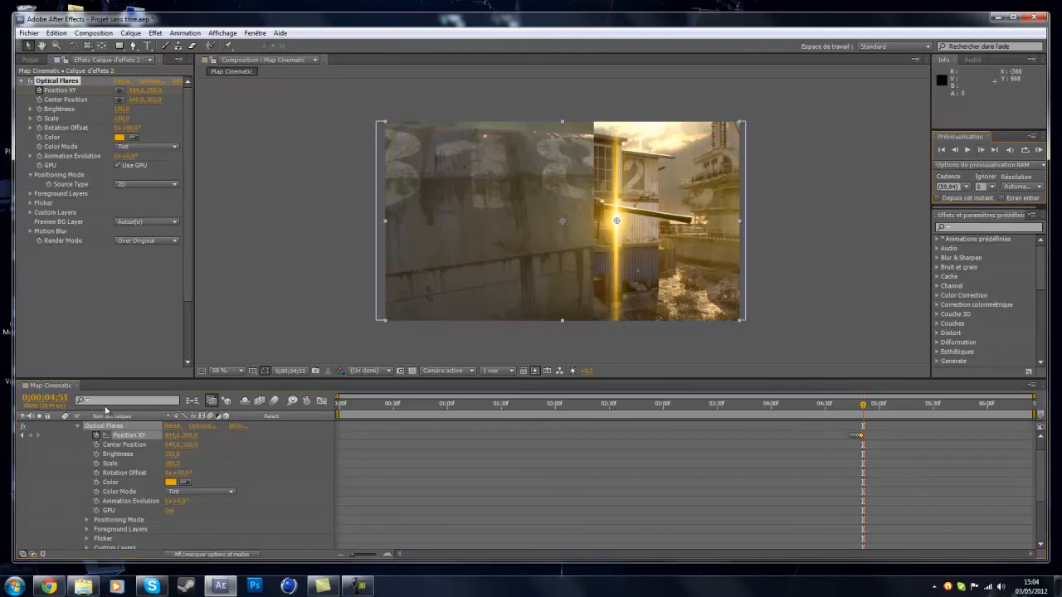
{"action": "left_click_drag", "start_coordinate": [172, 436], "coordinate": [135, 435]}
Continue the flare's frame-by-frame Position XY keyframes along the wipe edge from 0;00;04;52 to 0;00;04;54
{"action": "left_click", "coordinate": [982, 150]}
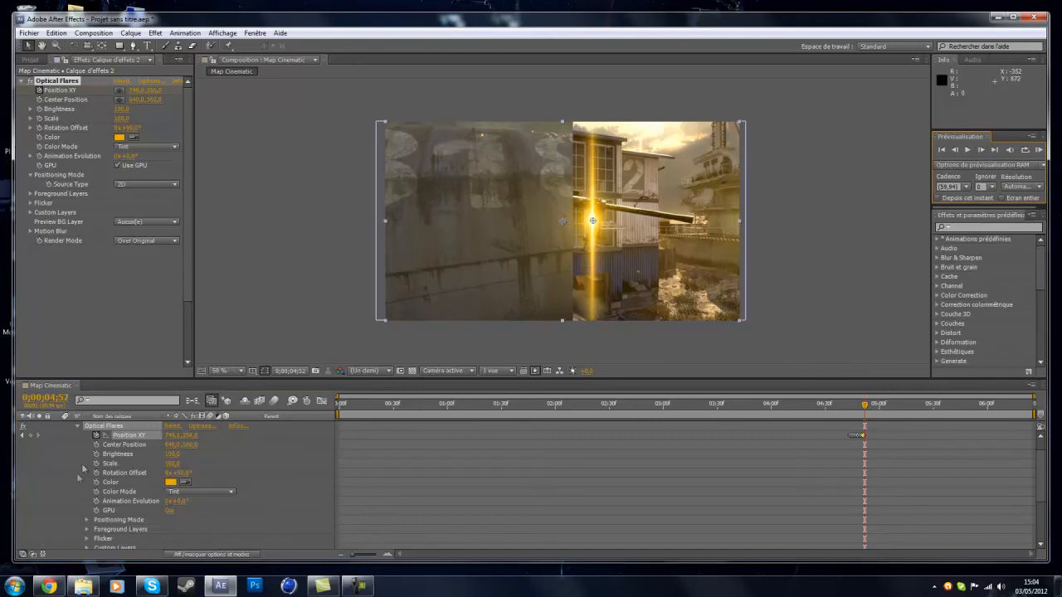
{"action": "left_click_drag", "start_coordinate": [170, 437], "coordinate": [130, 433]}
{"action": "left_click", "coordinate": [981, 151]}
{"action": "left_click", "coordinate": [981, 150]}
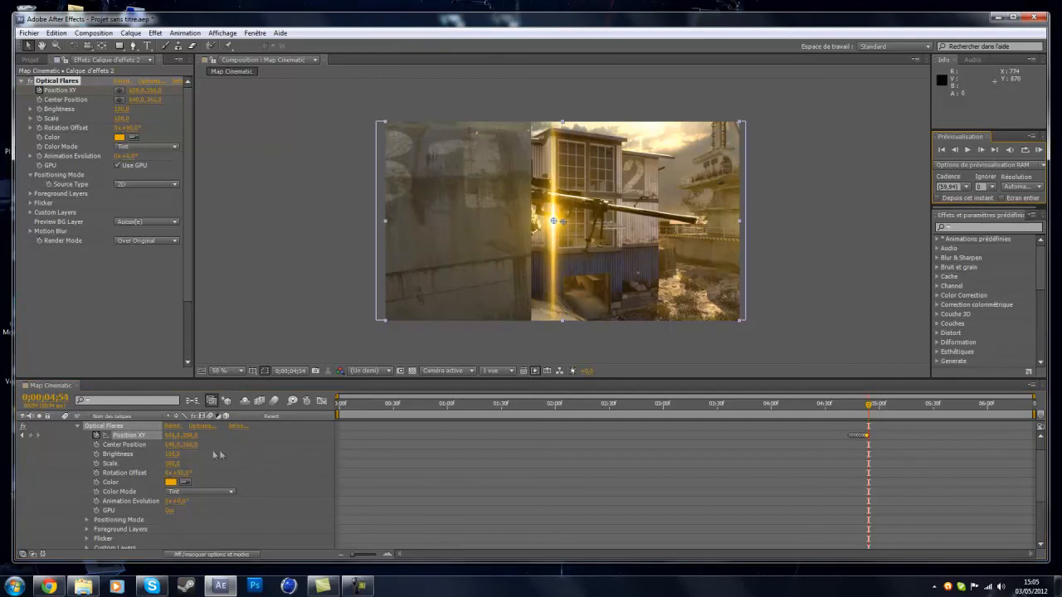
{"action": "left_click_drag", "start_coordinate": [161, 438], "coordinate": [138, 437]}
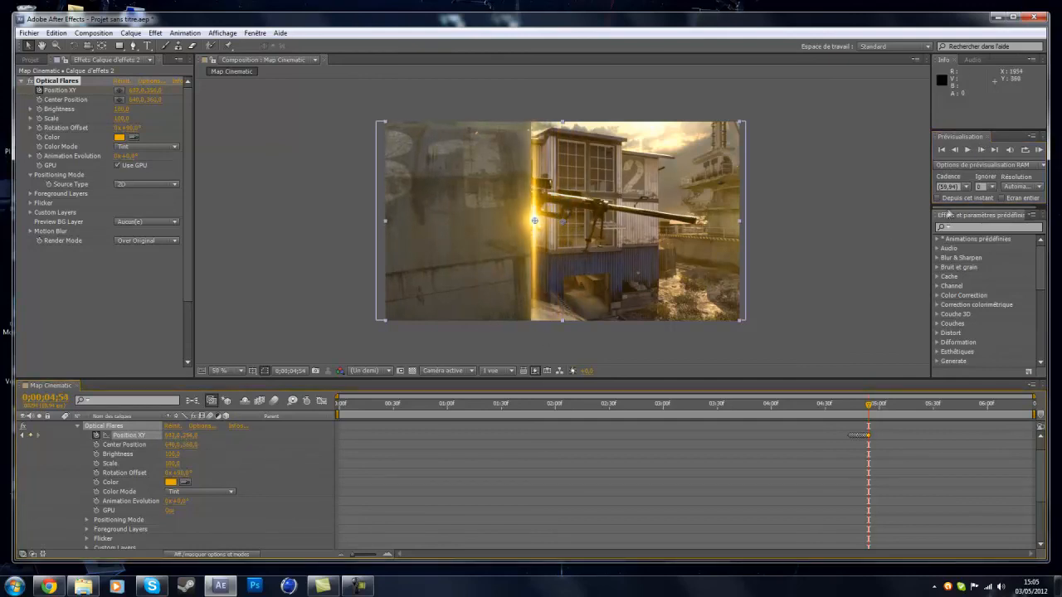
Keyframe the flare on the wipe edge at 0;00;04;55 and 0;00;04;56, with X about 456 and 383
{"action": "left_click", "coordinate": [981, 150]}
{"action": "left_click_drag", "start_coordinate": [170, 434], "coordinate": [124, 435]}
{"action": "left_click", "coordinate": [980, 151]}
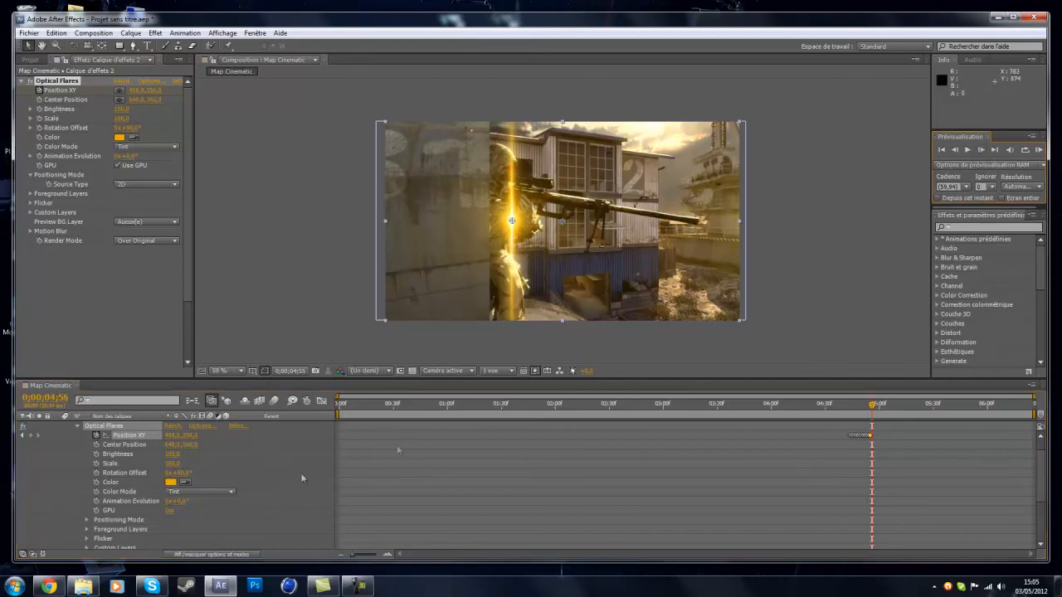
{"action": "left_click_drag", "start_coordinate": [169, 440], "coordinate": [129, 444]}
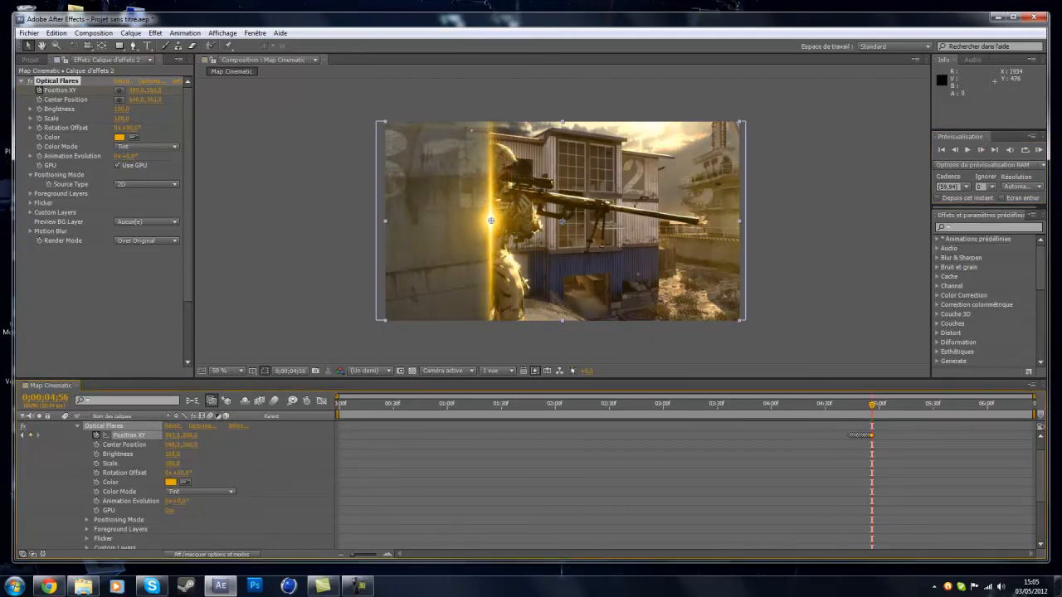
Keyframe the flare past the frame's left edge at 0;00;05;02, with X about -58
{"action": "left_click", "coordinate": [981, 150]}
{"action": "left_click", "coordinate": [982, 150]}
{"action": "left_click", "coordinate": [982, 150]}
{"action": "left_click", "coordinate": [981, 150]}
{"action": "left_click", "coordinate": [982, 150]}
{"action": "left_click", "coordinate": [981, 150]}
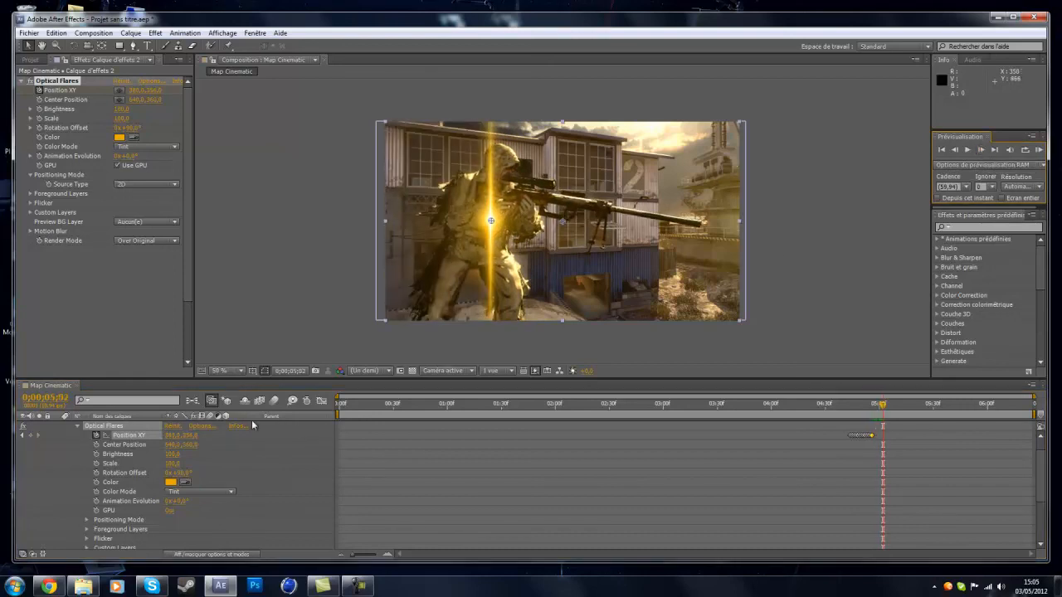
{"action": "left_click_drag", "start_coordinate": [171, 440], "coordinate": [2, 508]}
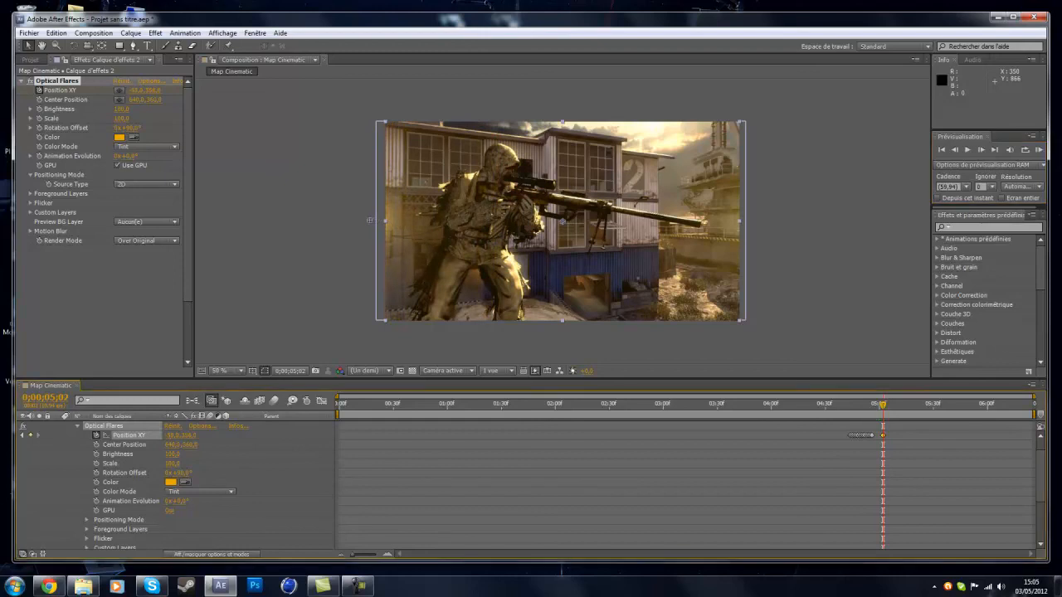
Return the time to 0;00;04;41 and collapse the properties of the Calque d'effets 2 layer
{"action": "left_click_drag", "start_coordinate": [883, 410], "coordinate": [845, 423]}
{"action": "left_click", "coordinate": [77, 425]}
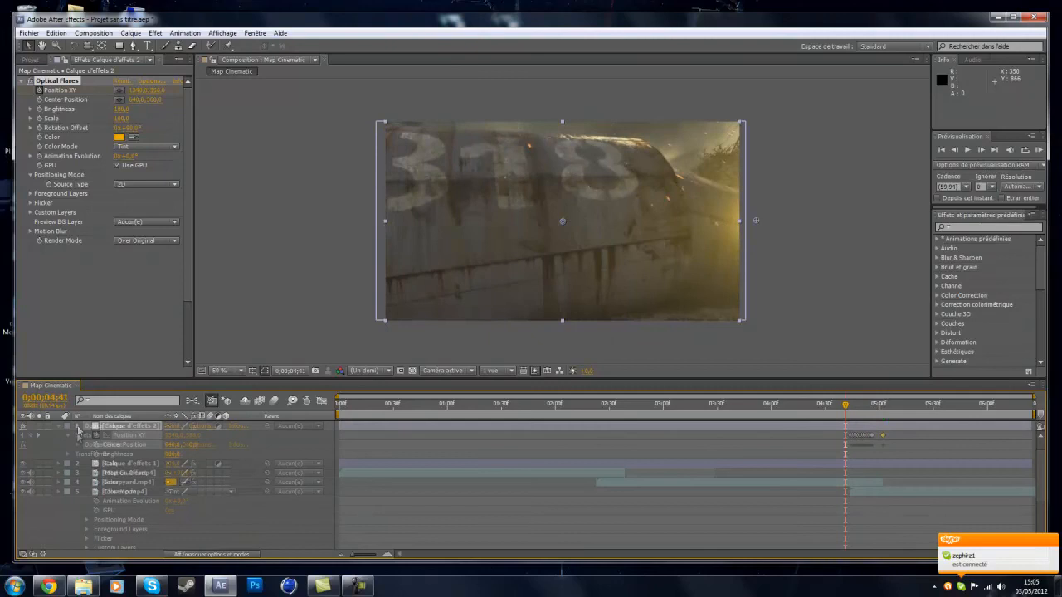
{"action": "left_click", "coordinate": [59, 431]}
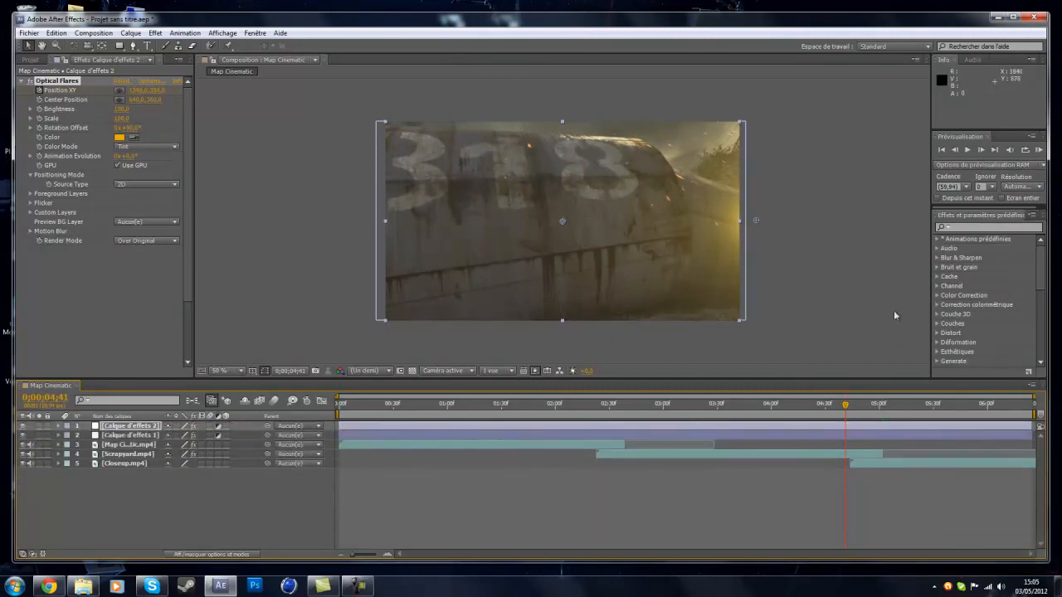
Play the composition from its beginning and scrub back through the timeline to review the flare transitions
{"action": "left_click", "coordinate": [943, 150]}
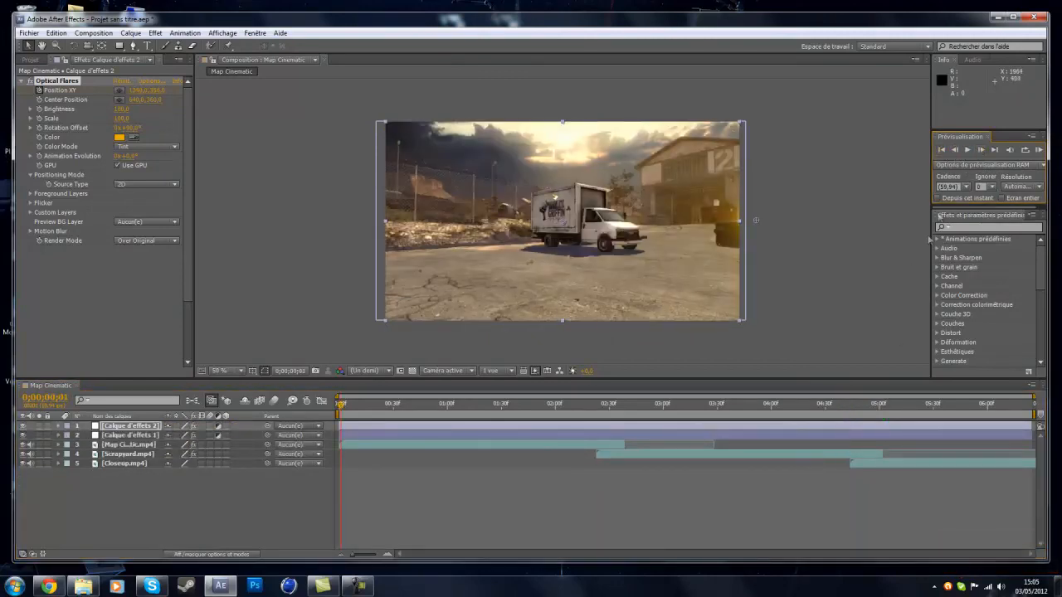
{"action": "left_click", "coordinate": [968, 150]}
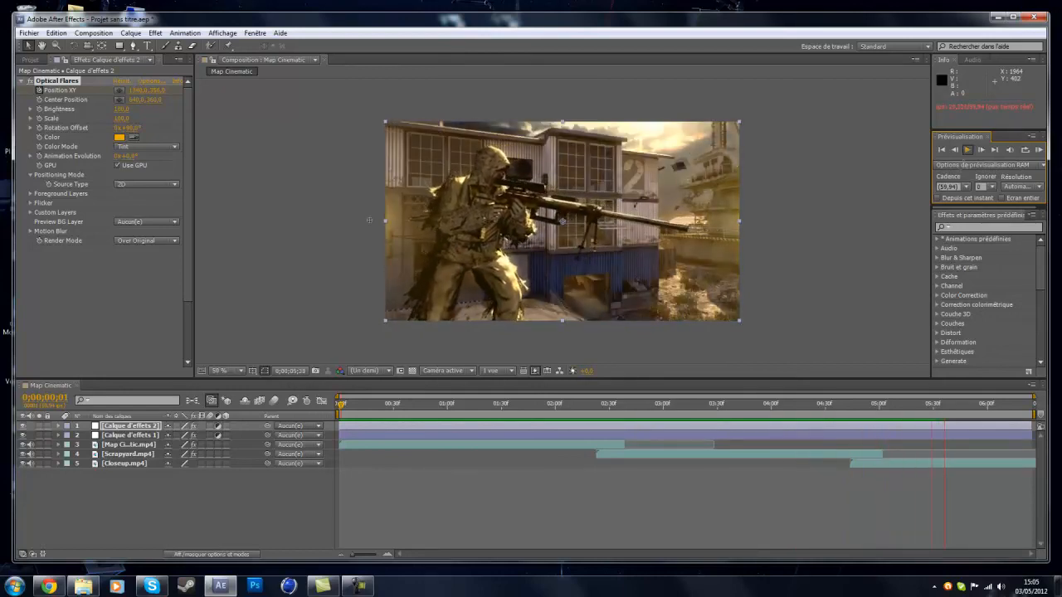
{"action": "left_click", "coordinate": [968, 150]}
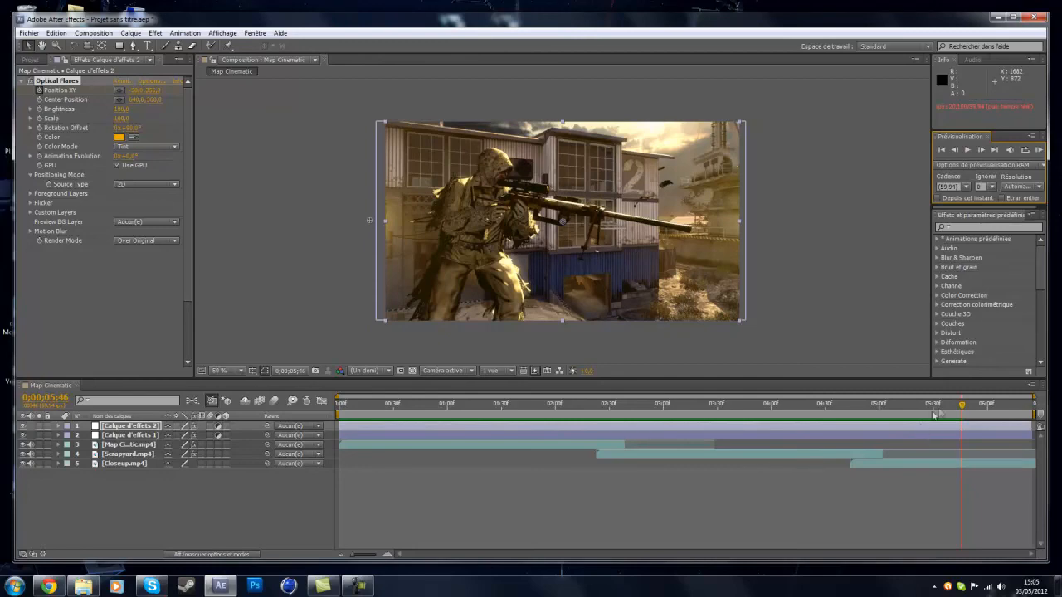
{"action": "left_click_drag", "start_coordinate": [961, 407], "coordinate": [606, 435]}
{"action": "left_click", "coordinate": [1001, 15]}
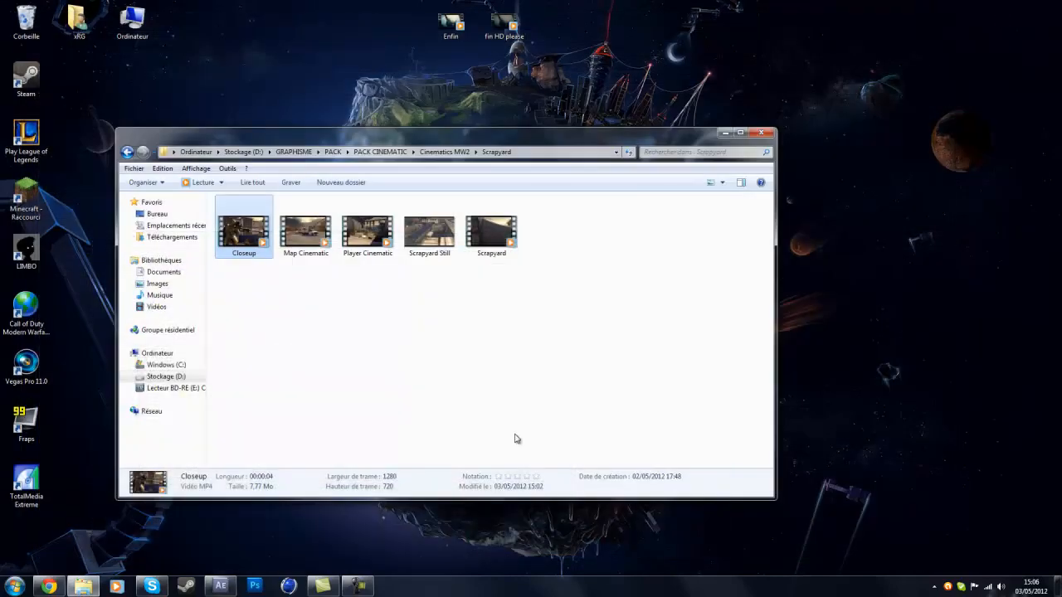
{"action": "left_click", "coordinate": [356, 585]}
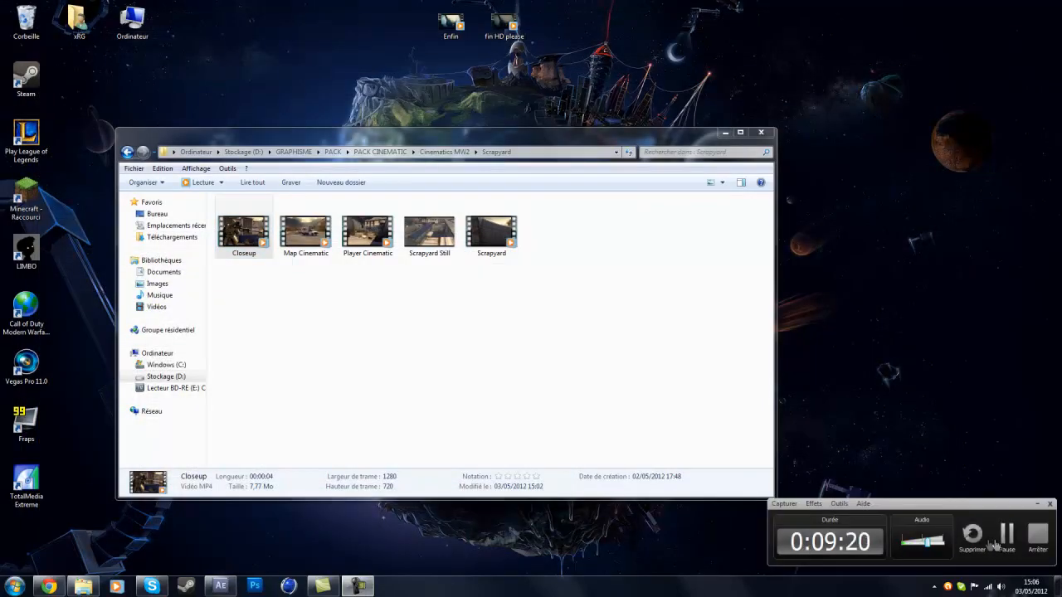